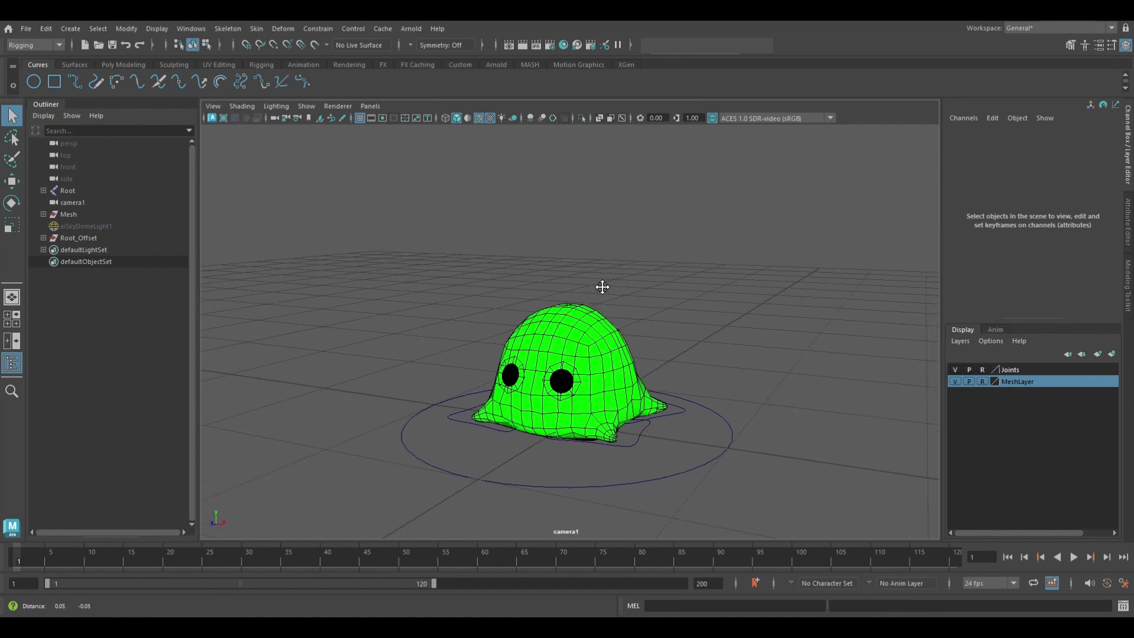
- Select the blob's Mesh group, expand it to show Eyes and Body, and open Deform > Nonlinear
alt+middle_drag(603, 287, 526, 292)
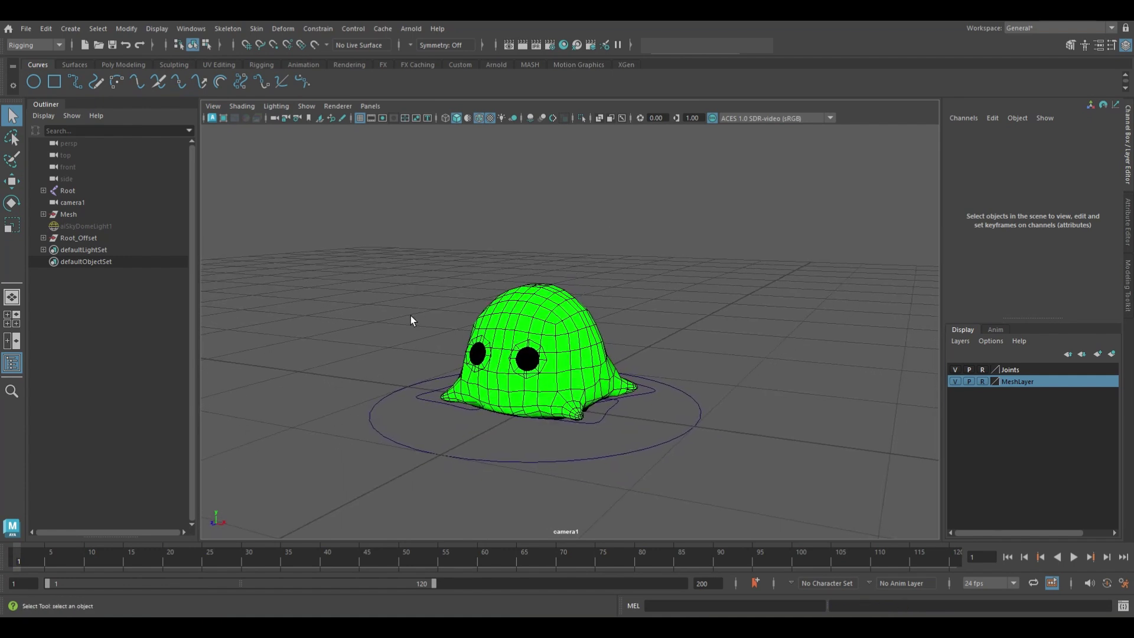
scroll(413, 319, up, 2)
alt+middle_drag(367, 340, 413, 316)
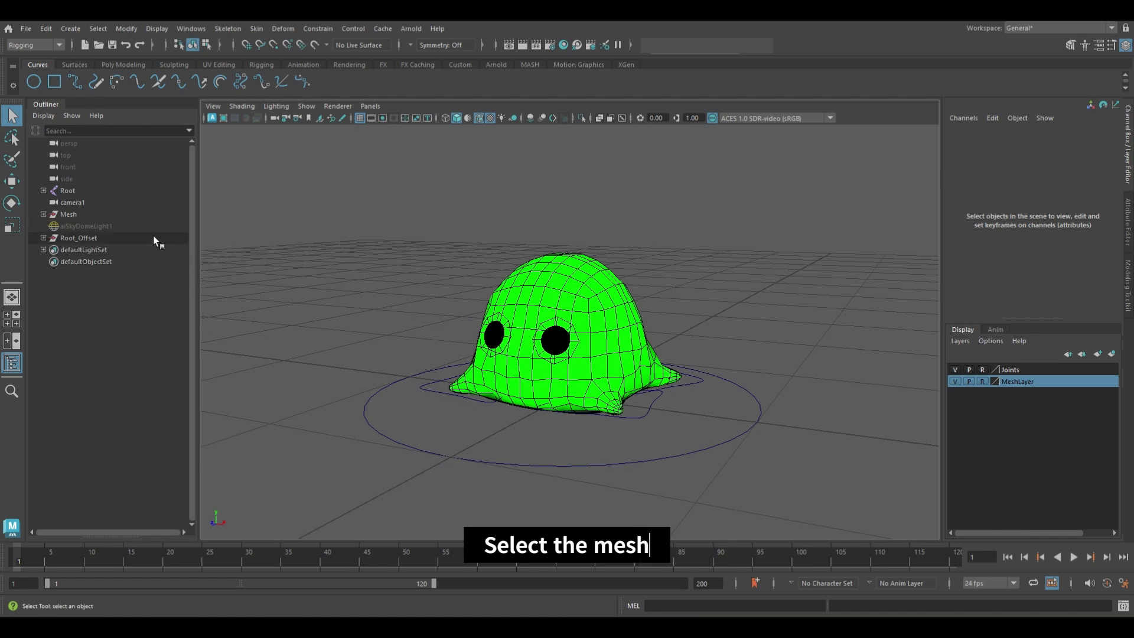
click(75, 214)
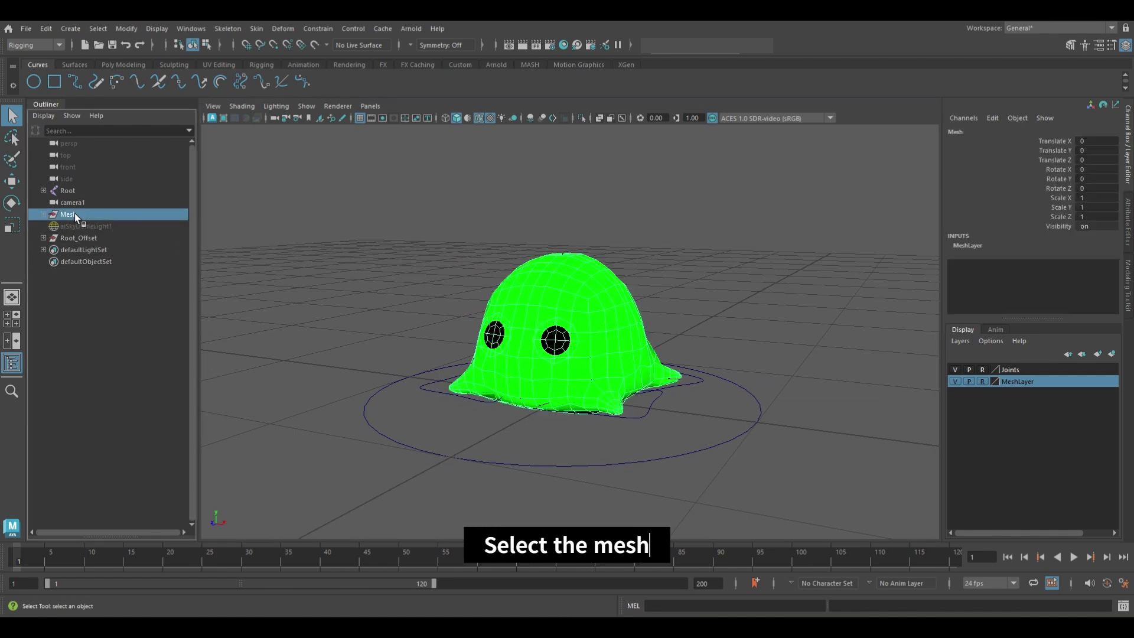
click(44, 215)
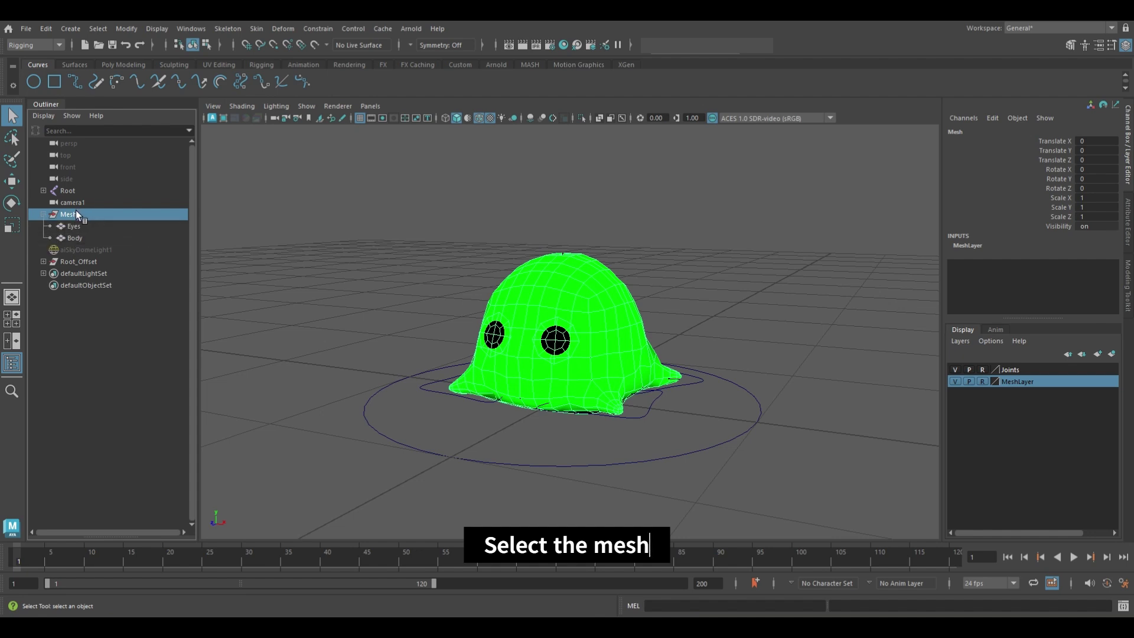
click(283, 28)
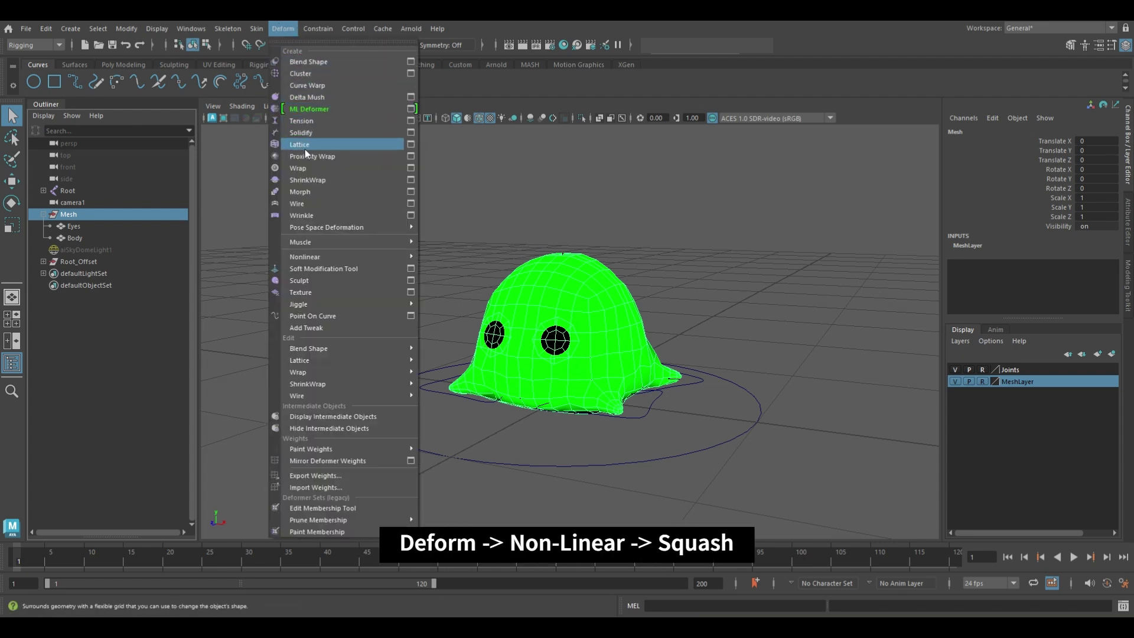
mouse_move(352, 254)
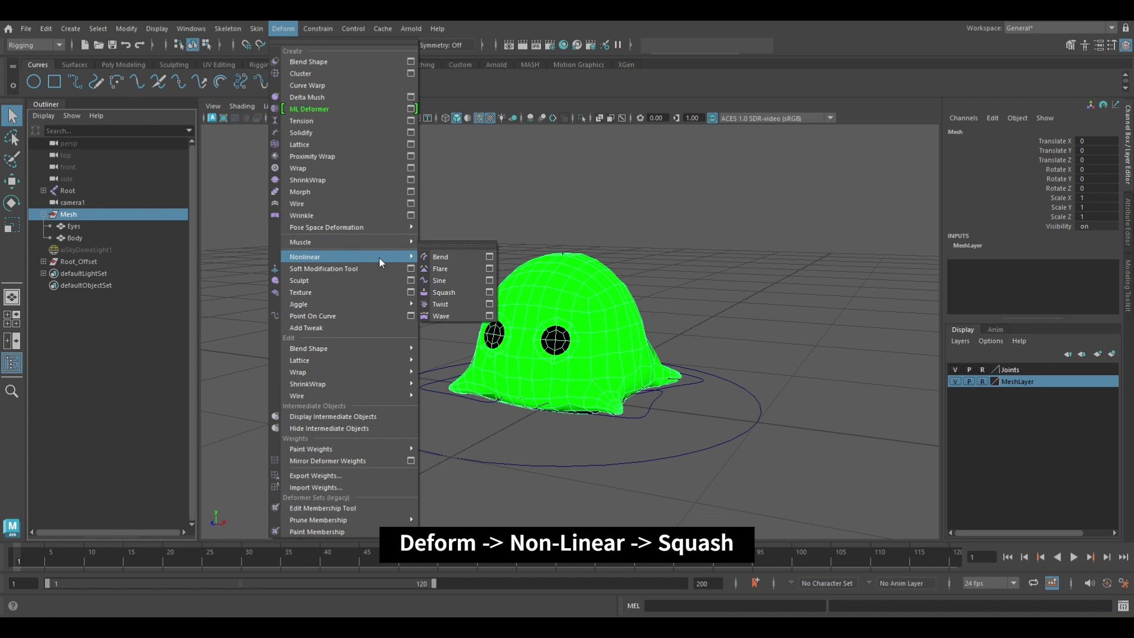
- Apply a Squash deformer to the Mesh and show squash1's Factor, Expand and Bound attributes
click(467, 293)
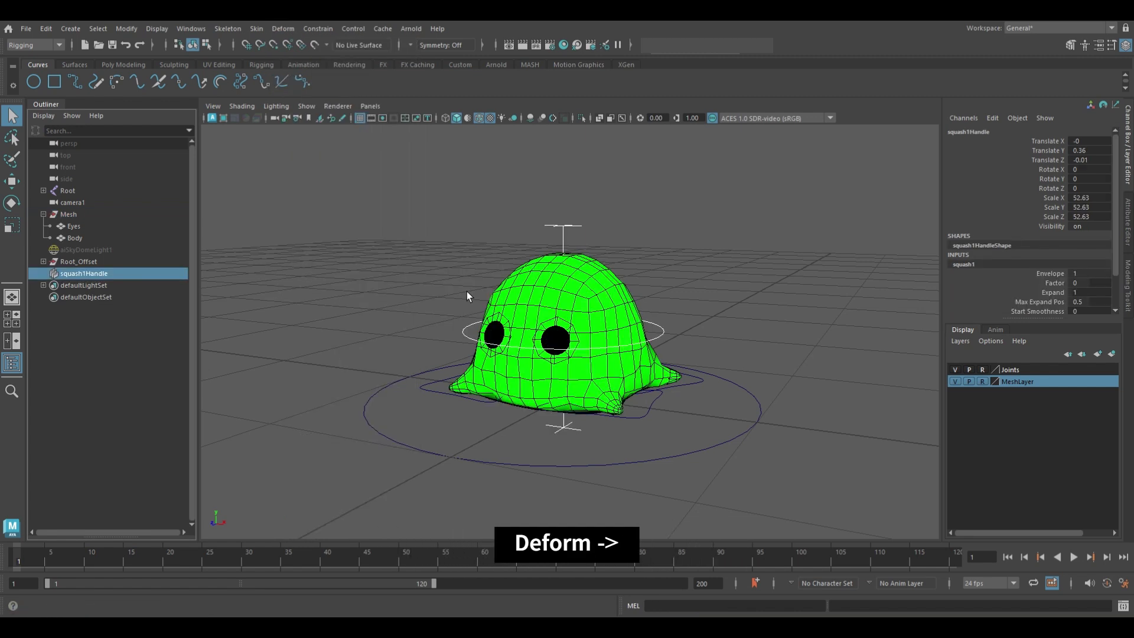
alt+drag(664, 299, 461, 216)
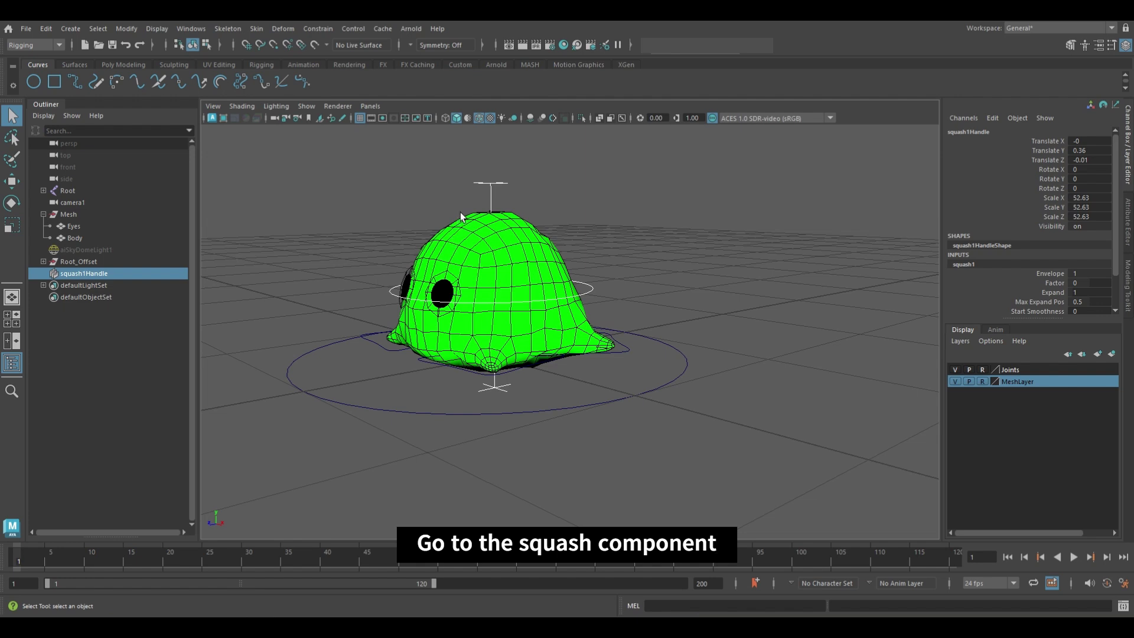
alt+middle_drag(590, 195, 685, 218)
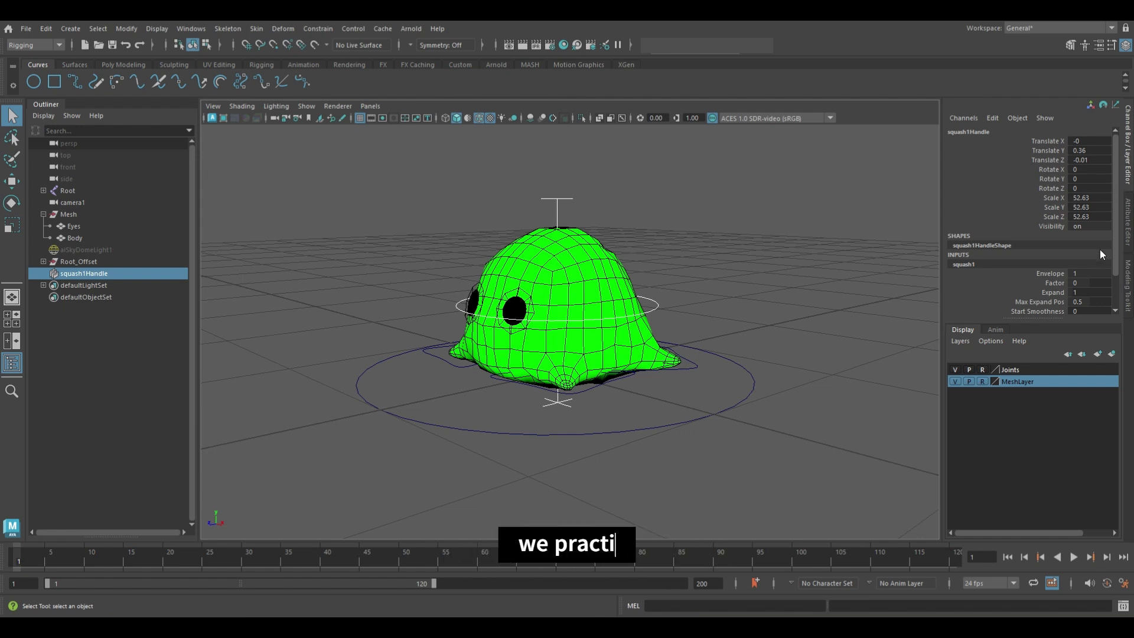
click(1127, 204)
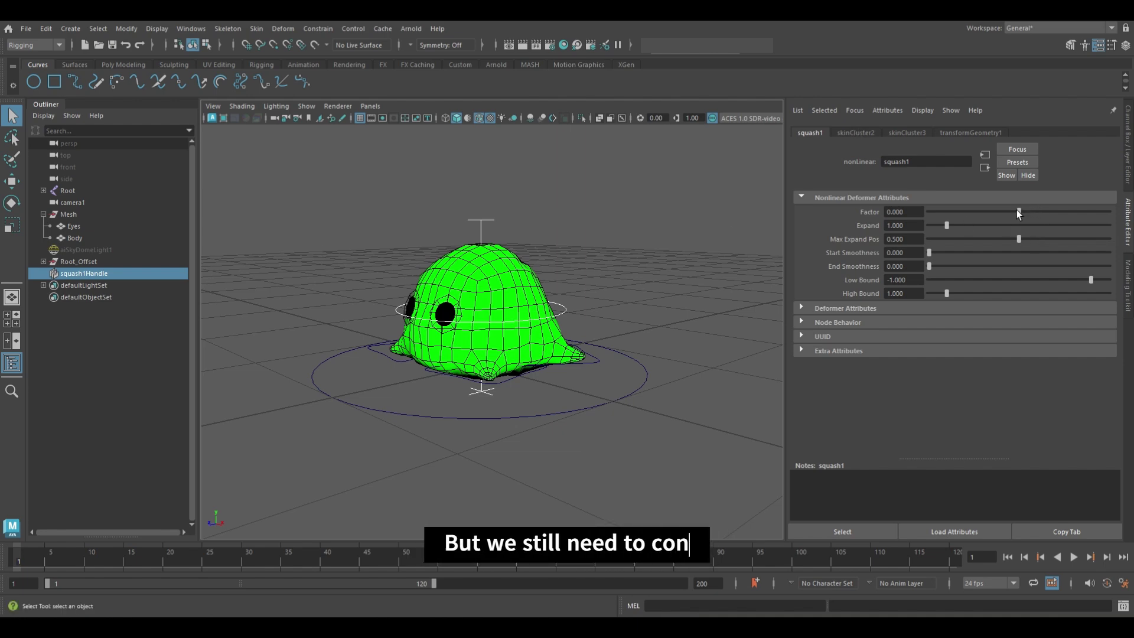
- Test and undo a Factor change, then set squash1 Low Bound to 0 and retest Factor
drag(1019, 212, 1027, 211)
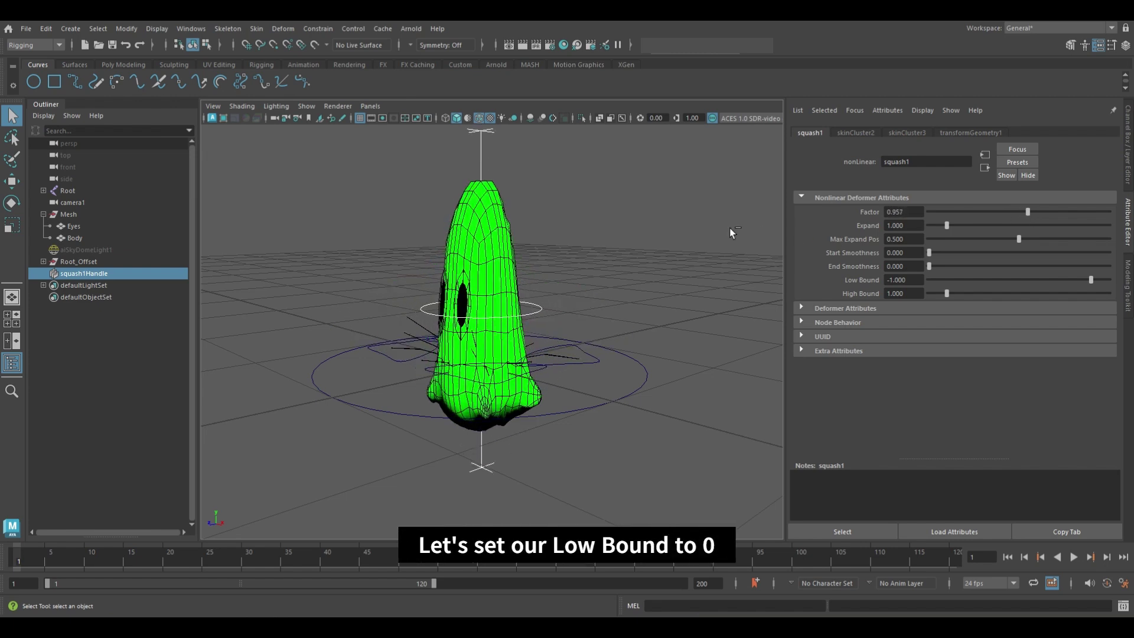
key(ctrl+z)
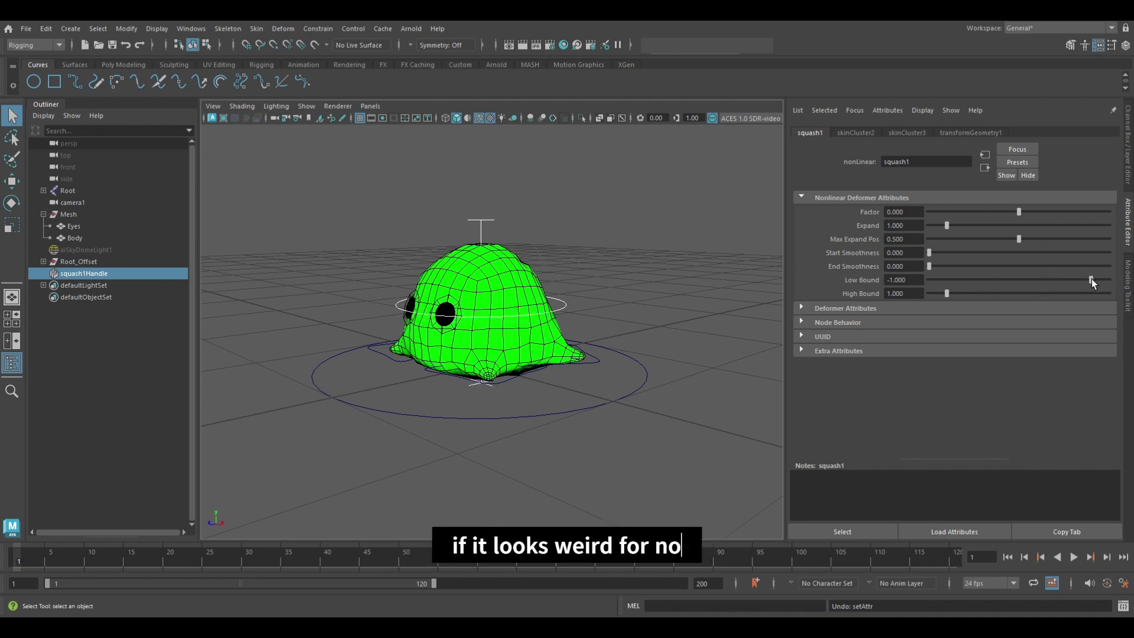
drag(1091, 279, 1103, 279)
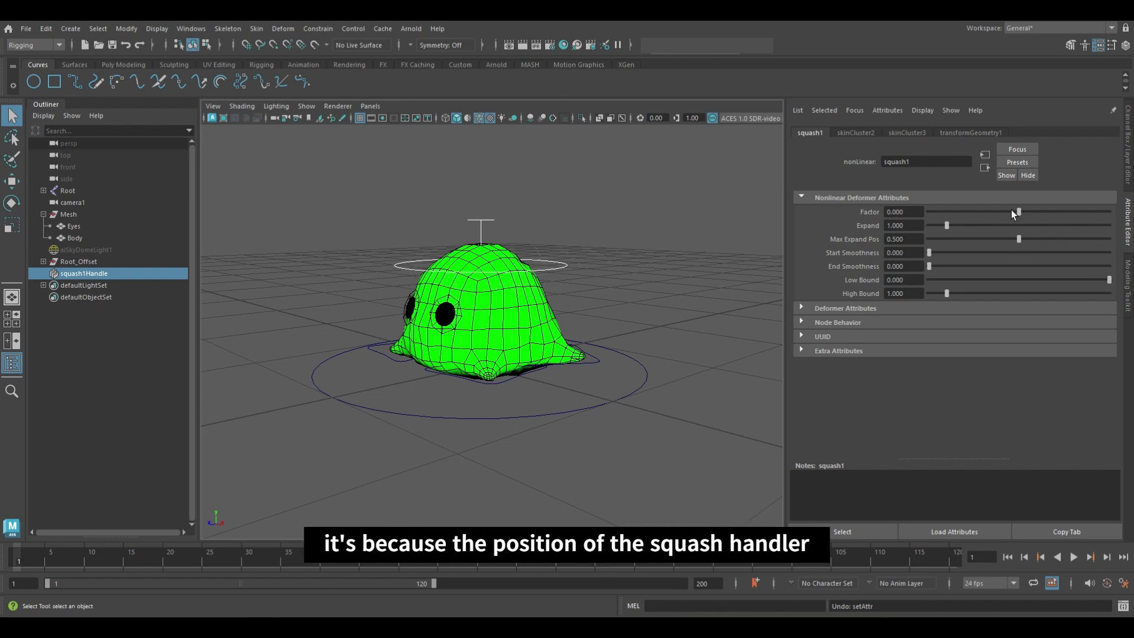
drag(1012, 211, 1018, 218)
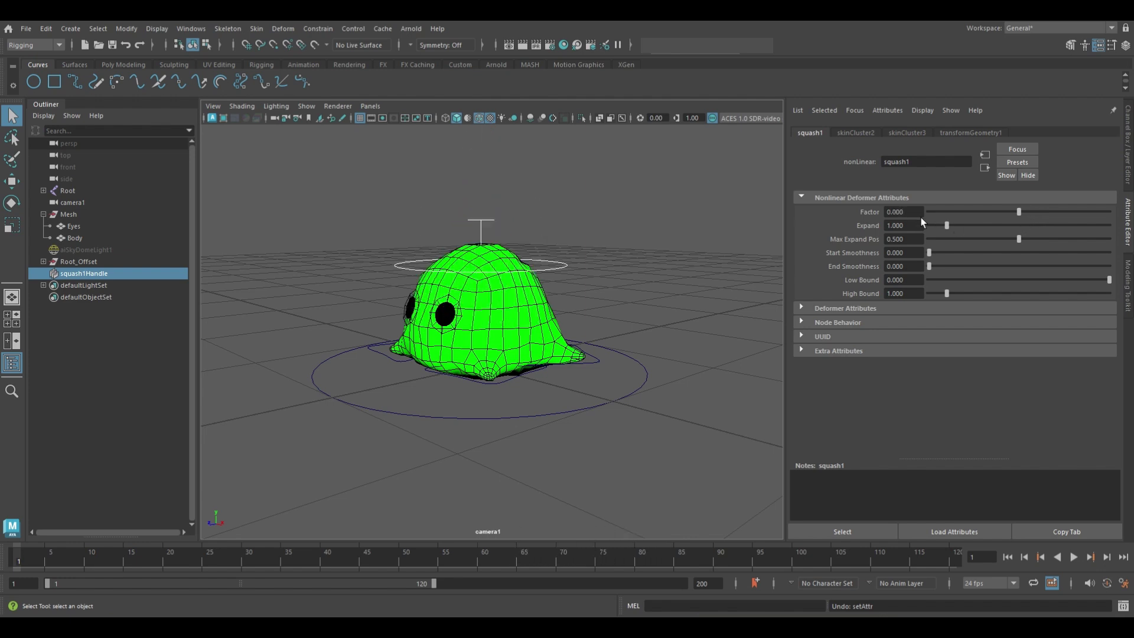
- Select squash1Handle and set its Translate Y to 0 in the Channel Box
click(80, 271)
key(w)
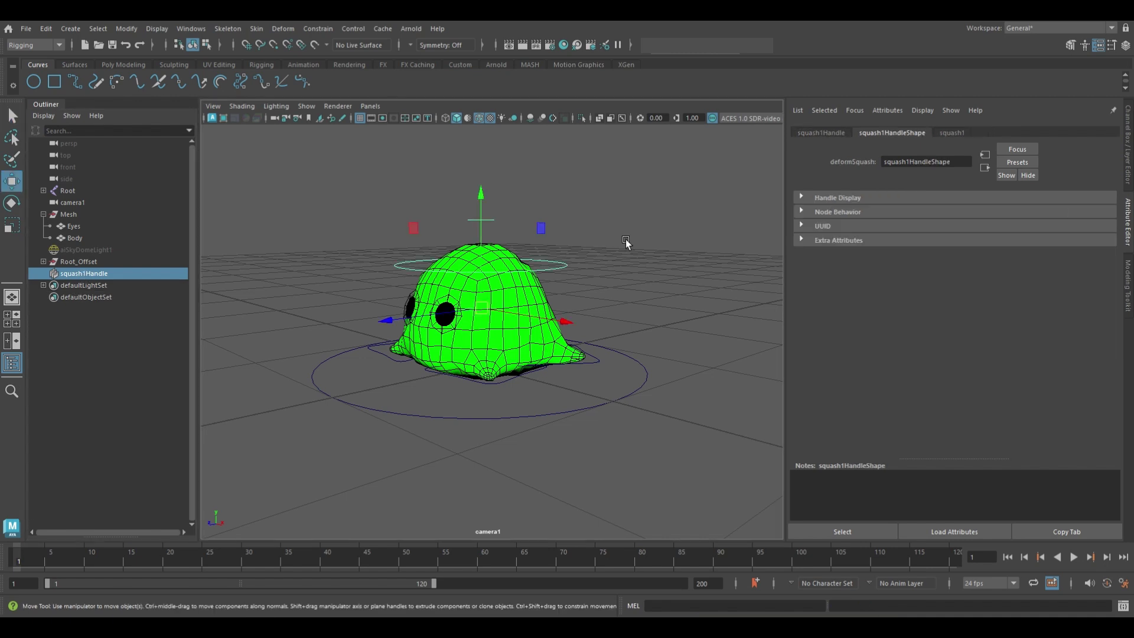
click(1128, 168)
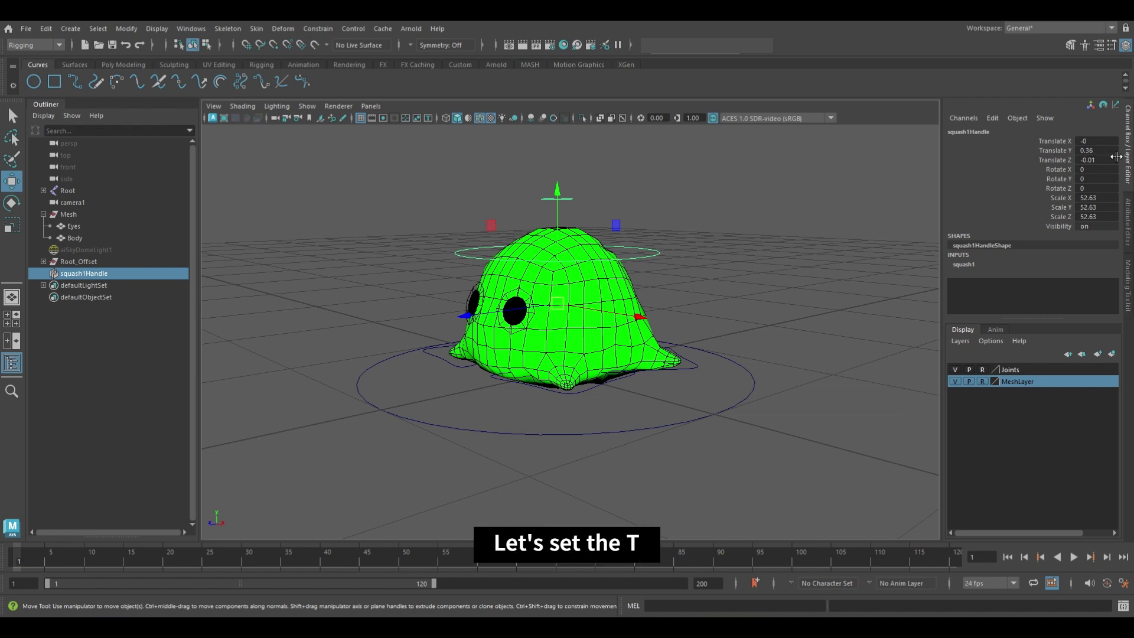
double_click(1109, 151)
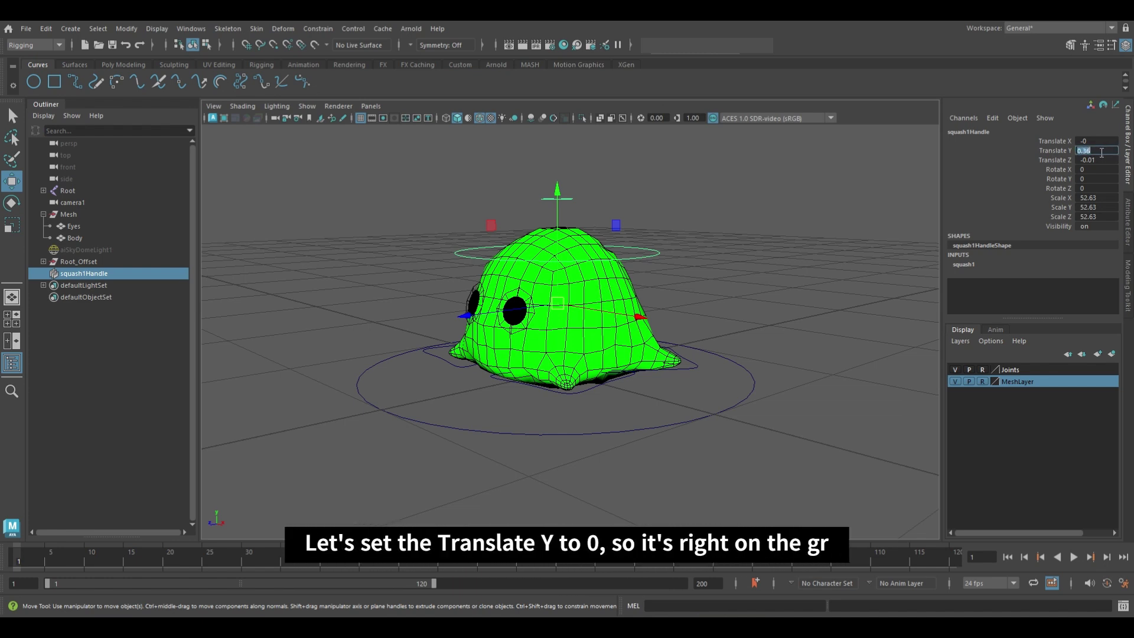
text(0)
key(Return)
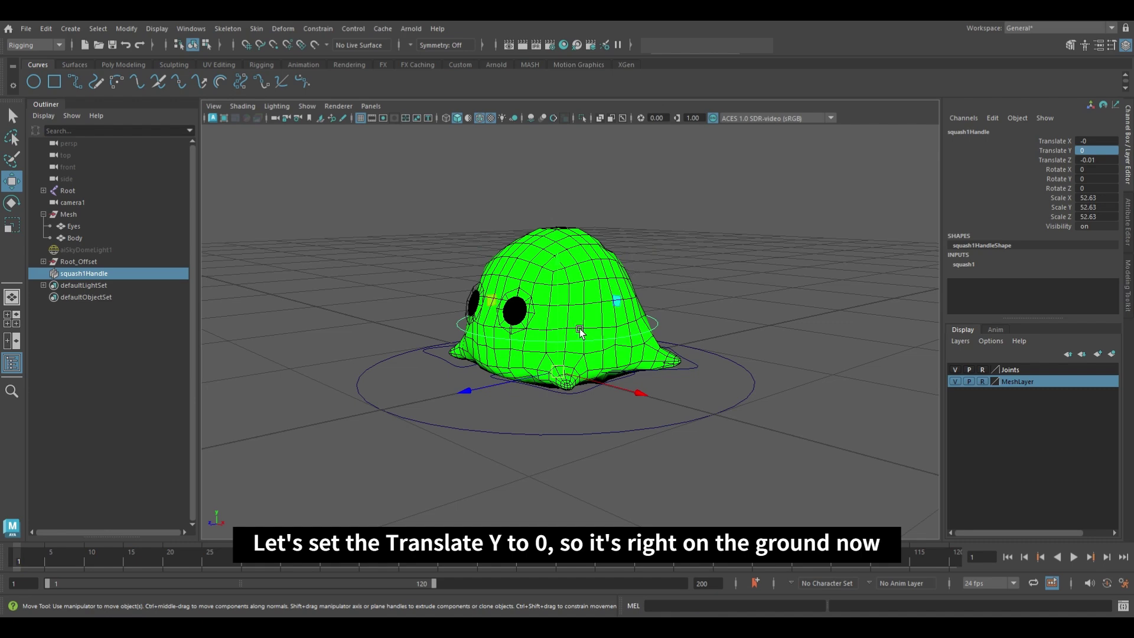
alt+drag(571, 415, 549, 389)
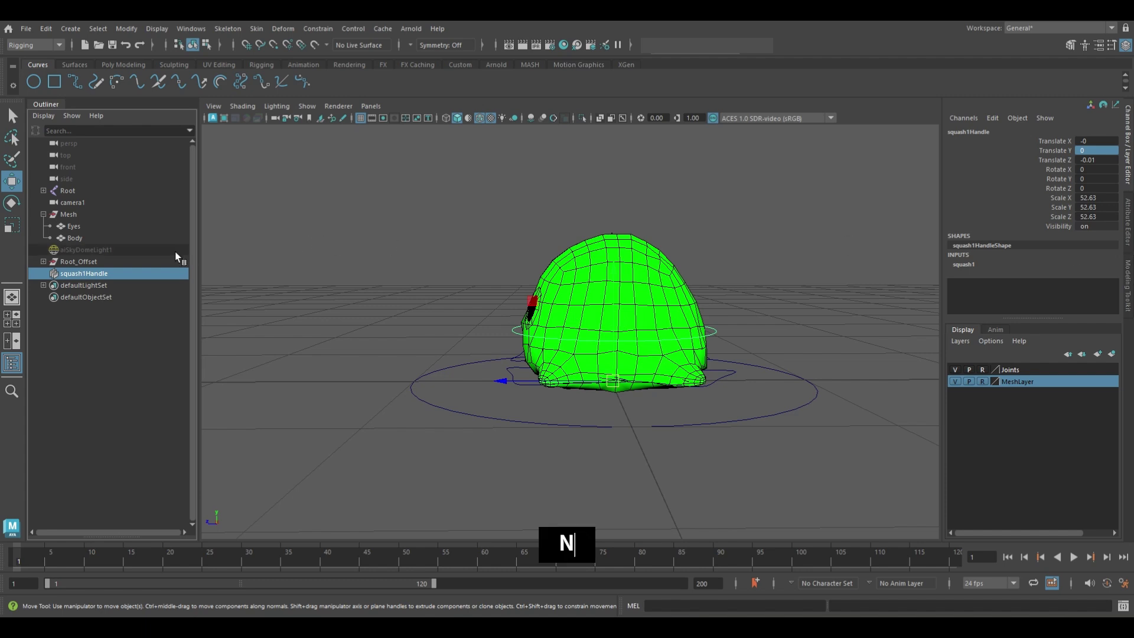
- Reopen the squash1 attributes and test the squash deformation by dragging Factor
click(1124, 214)
click(942, 133)
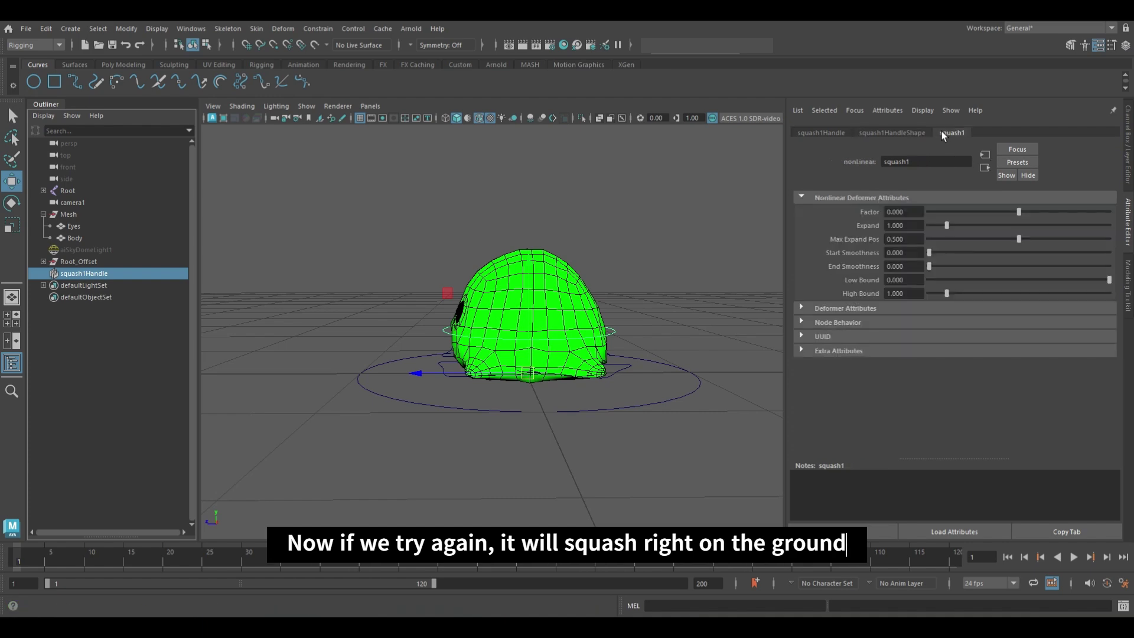
alt+drag(531, 295, 597, 295)
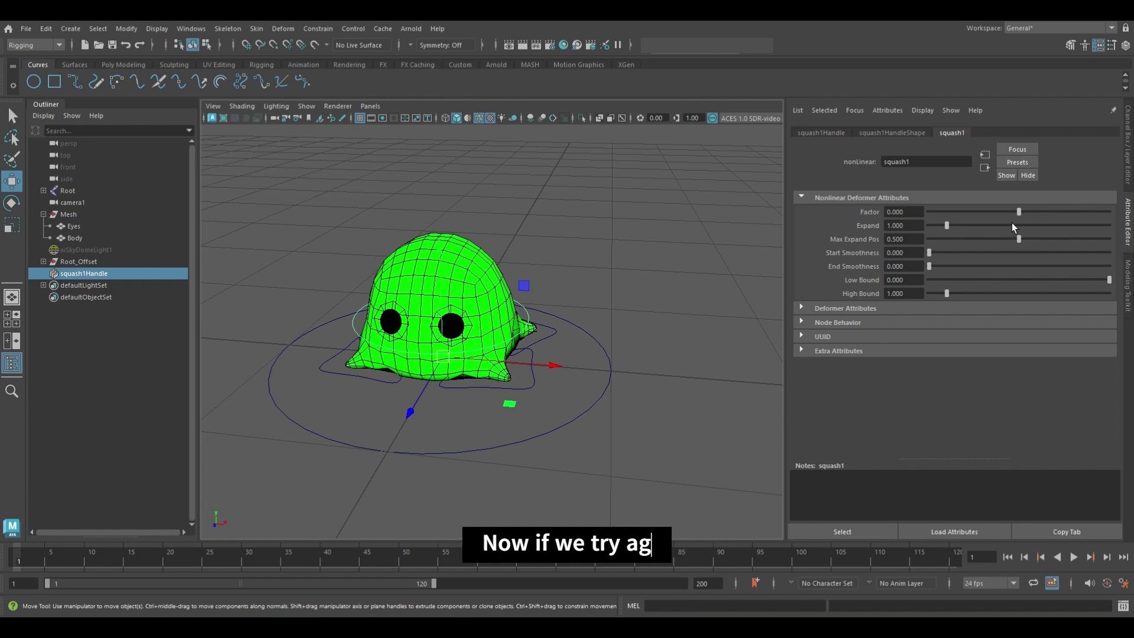
drag(1018, 212, 1018, 217)
mouse_move(631, 288)
alt+mouse_down()
mouse_move(594, 282)
mouse_move(615, 278)
alt+mouse_up()
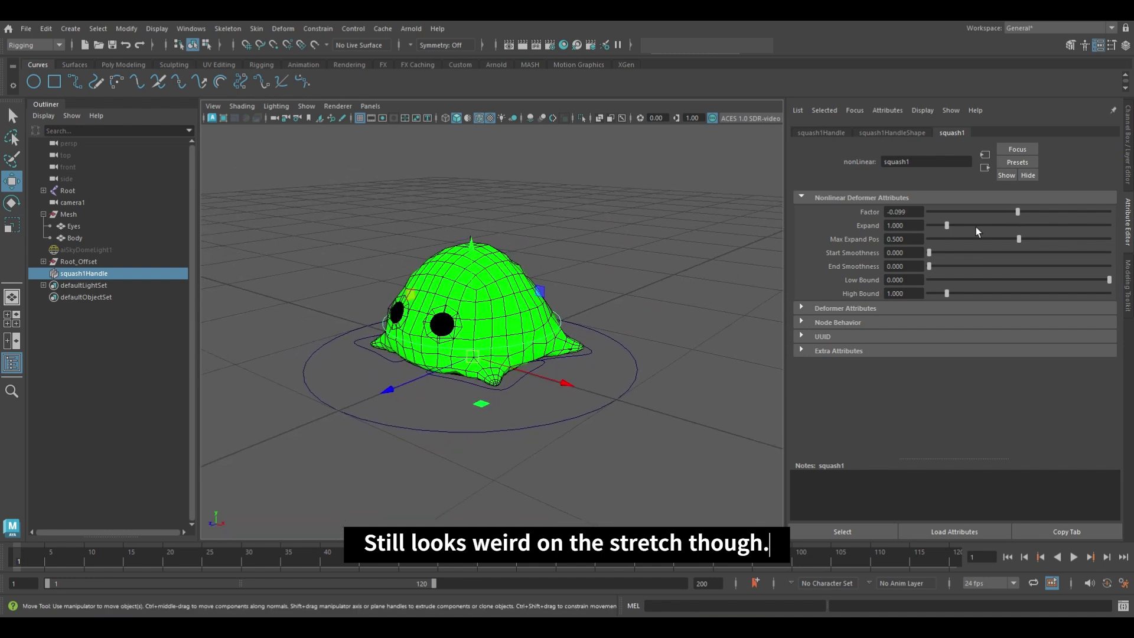
- Set High Bound to 1.5, test the stretch, then reset Factor to 0
click(905, 298)
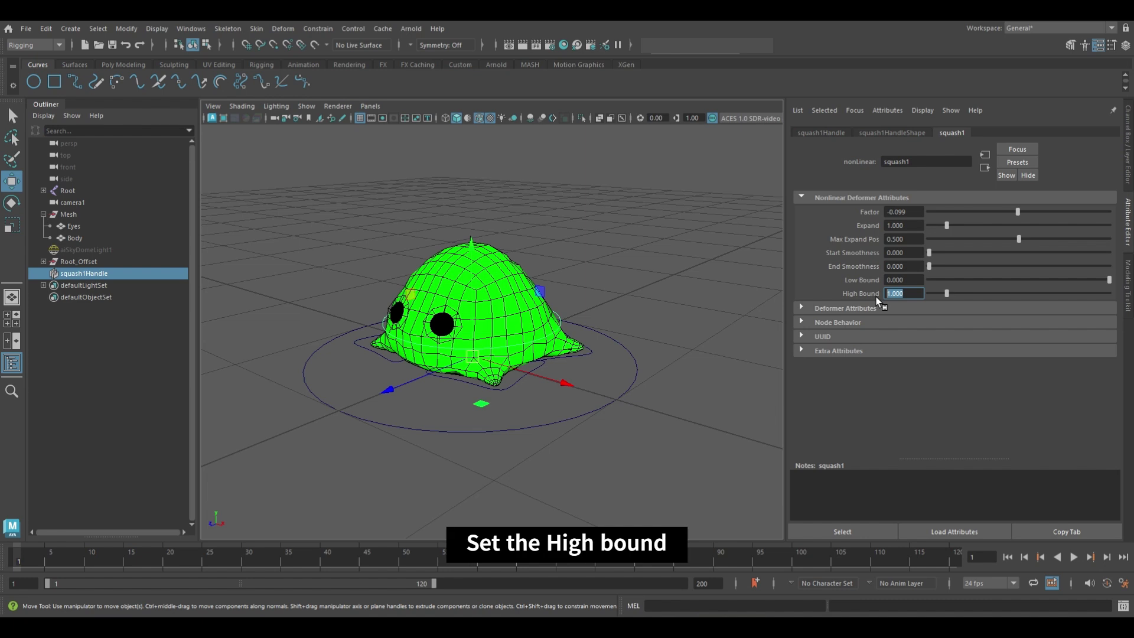
text(1.5)
key(Return)
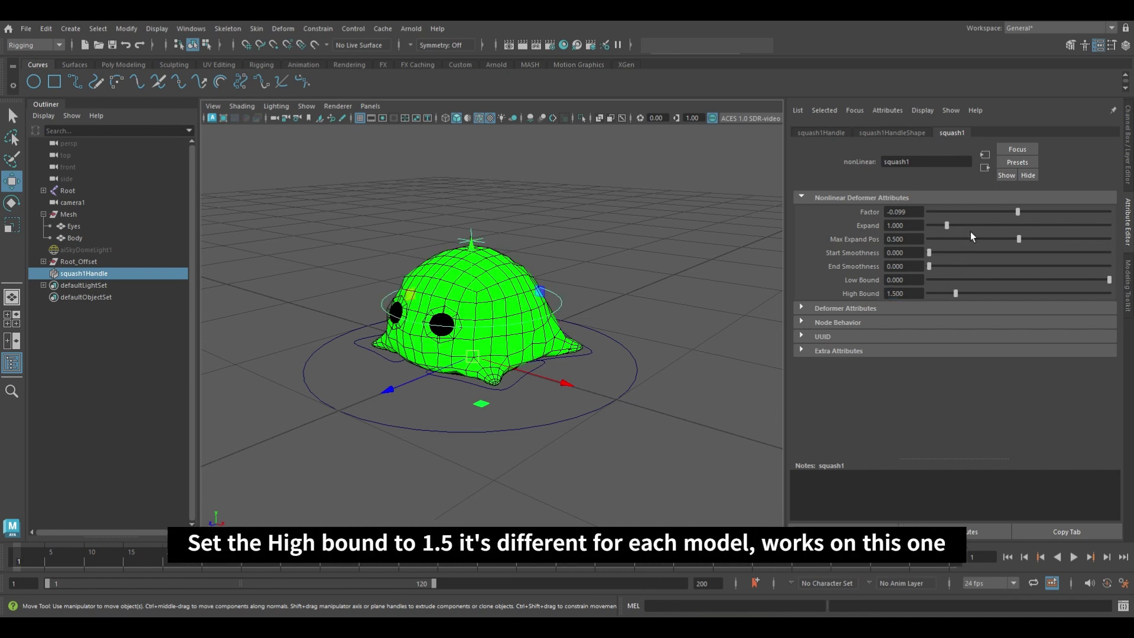
drag(1016, 211, 1016, 217)
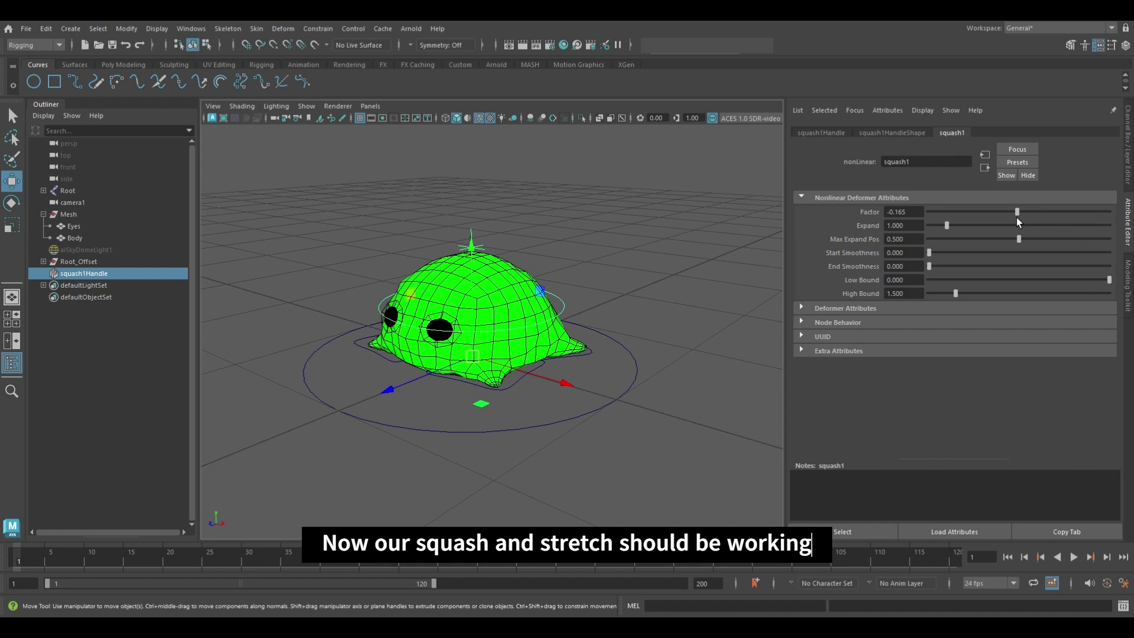
click(903, 212)
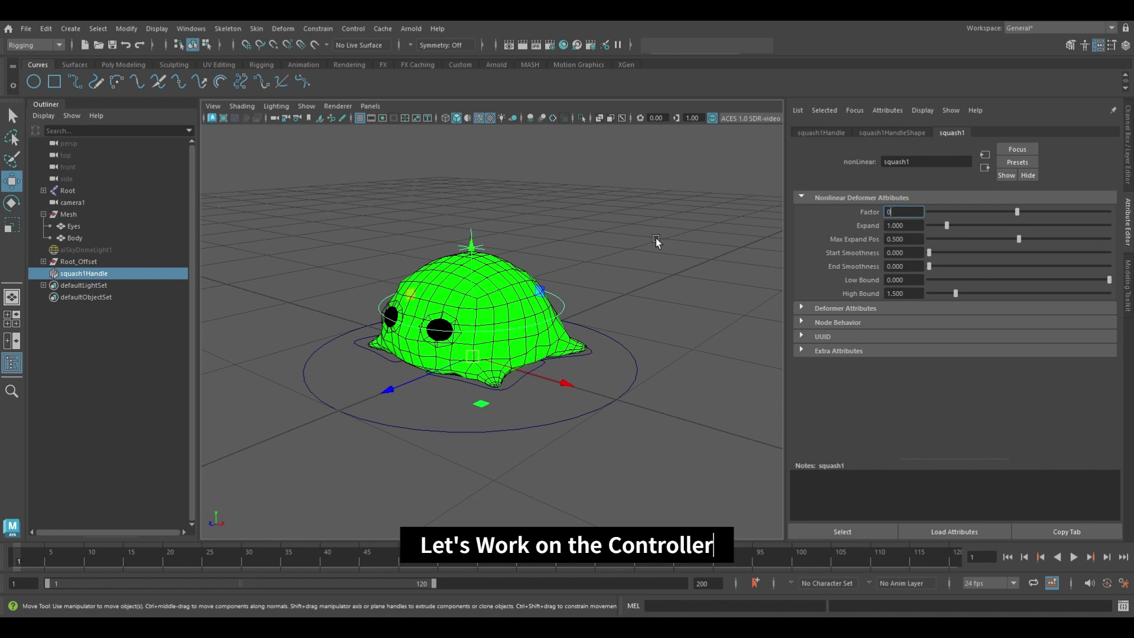
text(0)
key(Return)
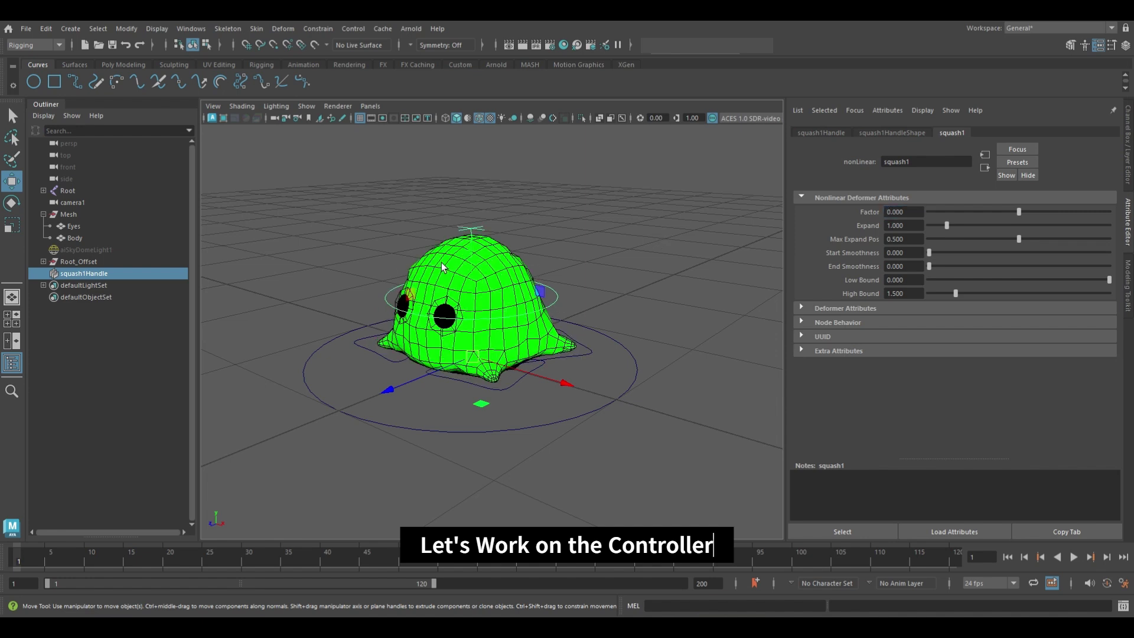
alt+drag(680, 268, 646, 267)
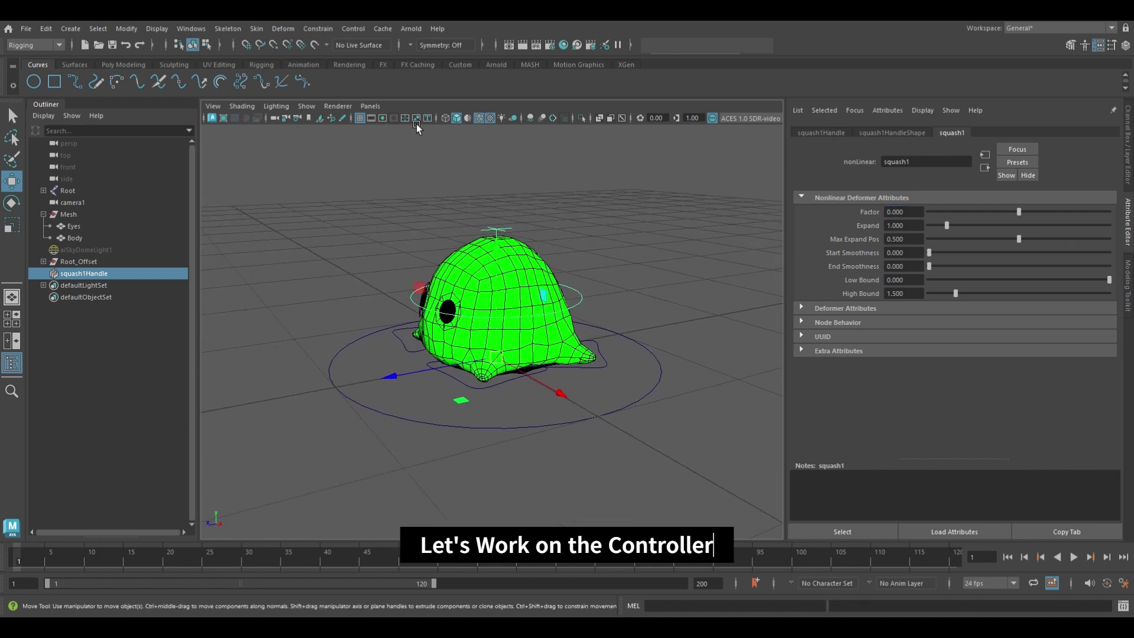
- Create a NURBS circle and set its Scale X, Y and Z to 0.8
click(35, 83)
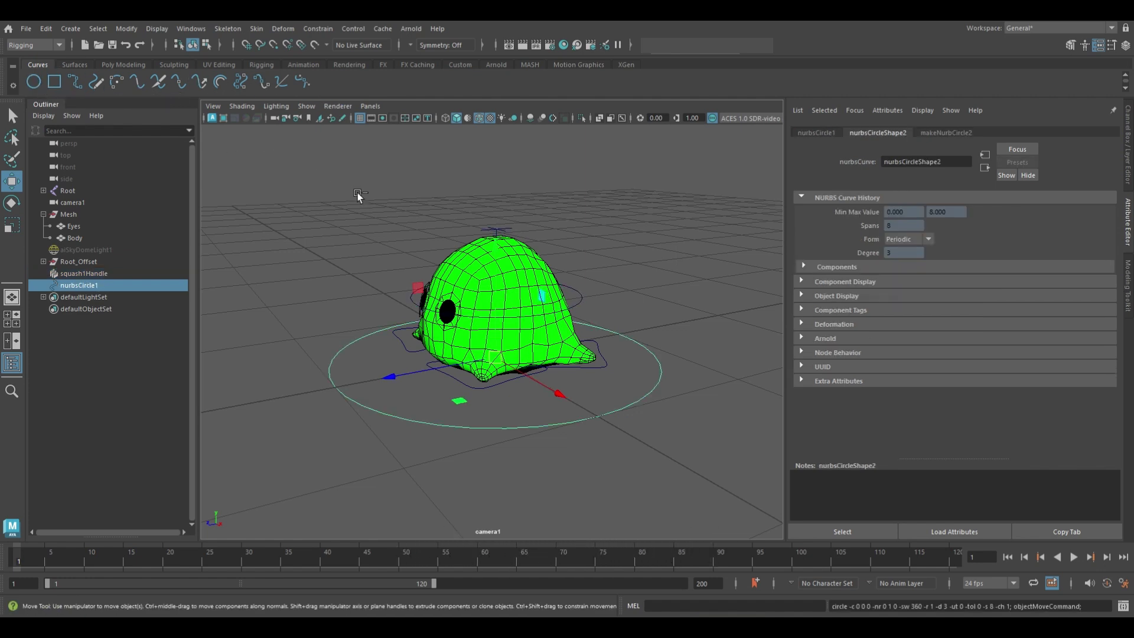
click(1128, 172)
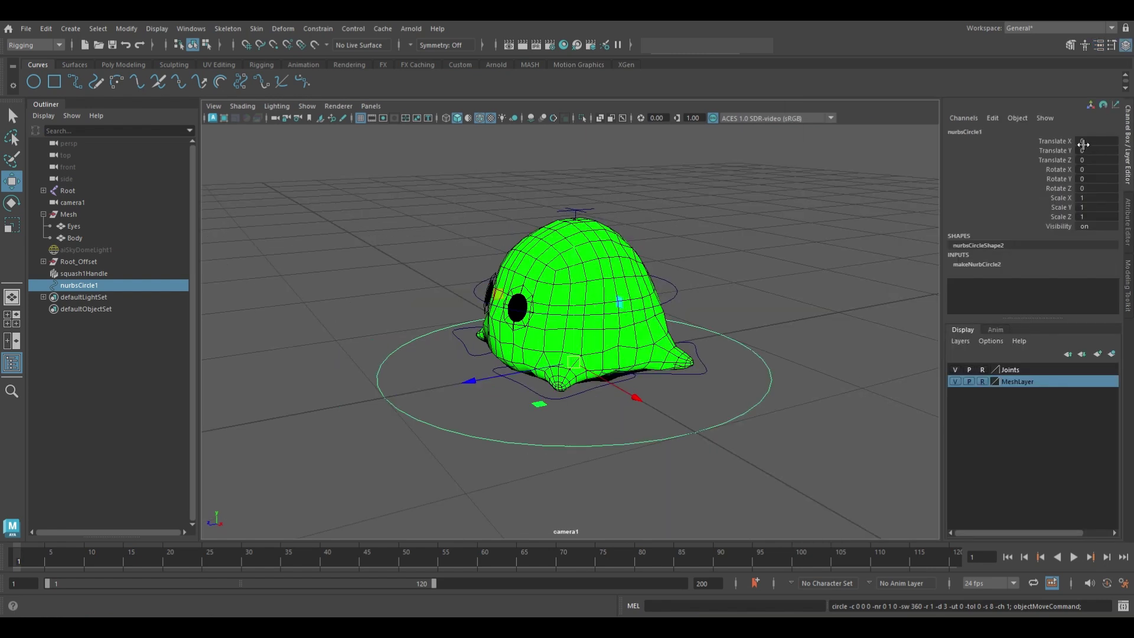
click(1092, 197)
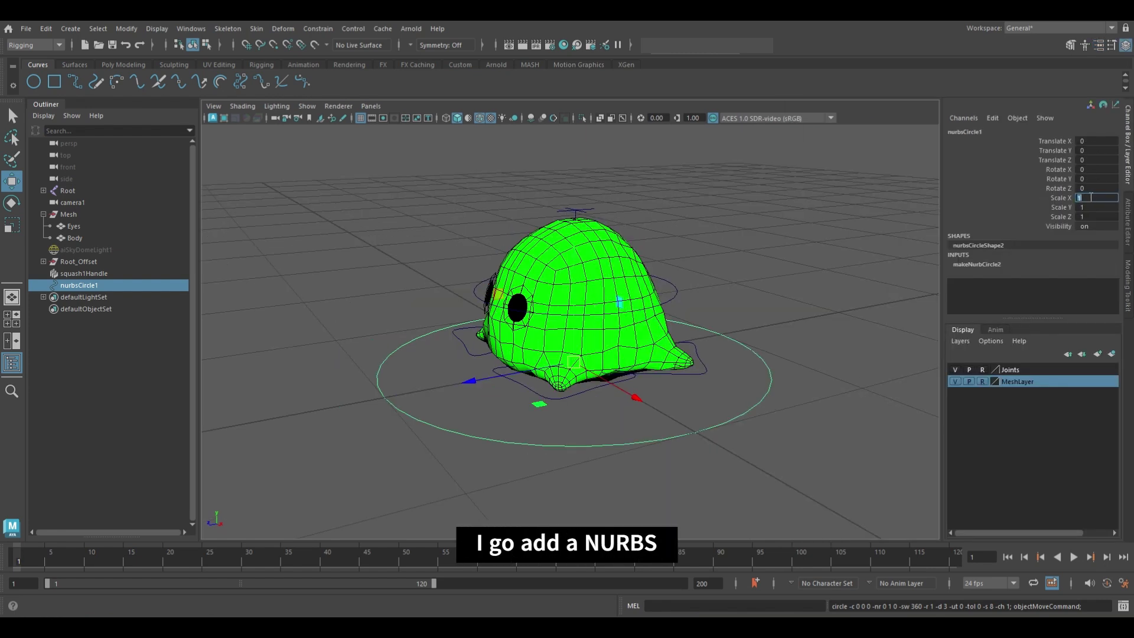
text(0.8)
key(Tab)
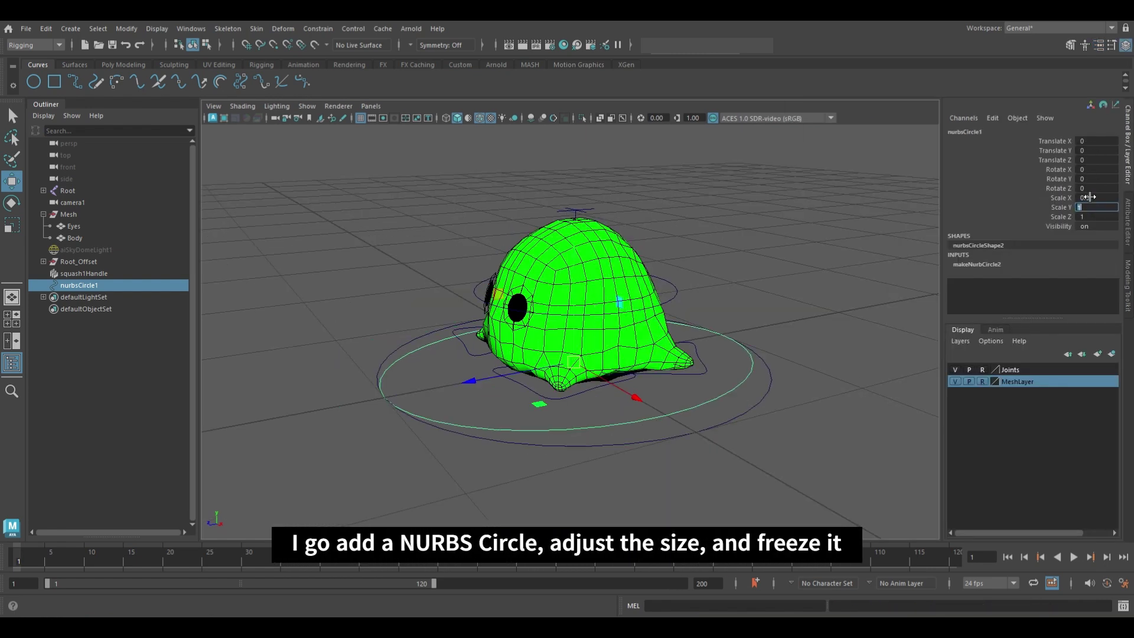
text(0.8)
key(Tab)
text(0.8)
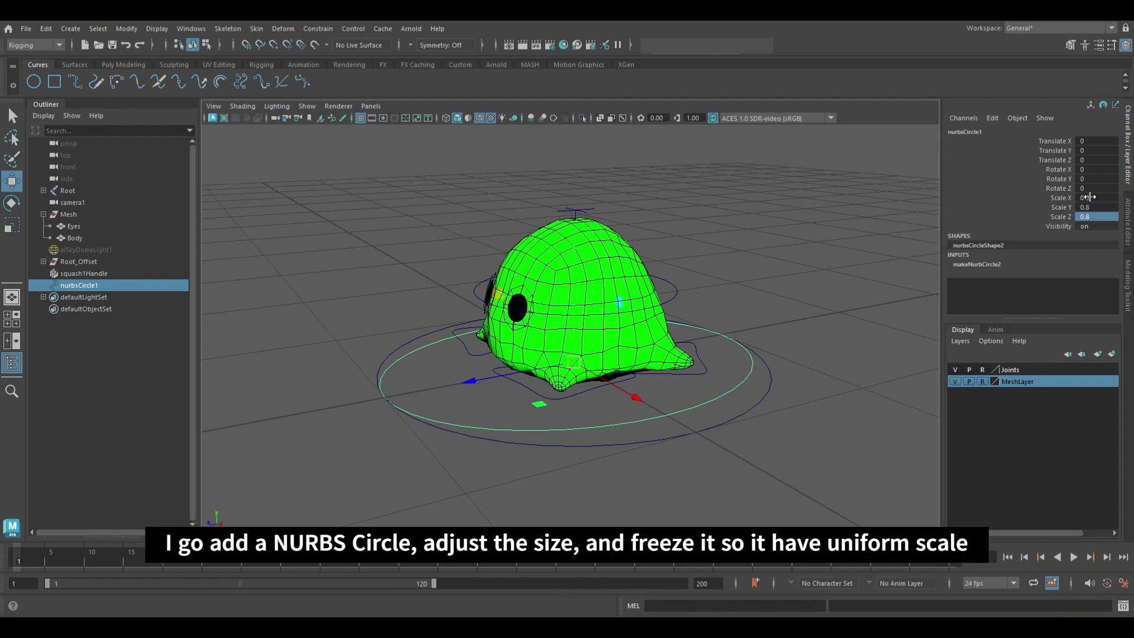
key(Return)
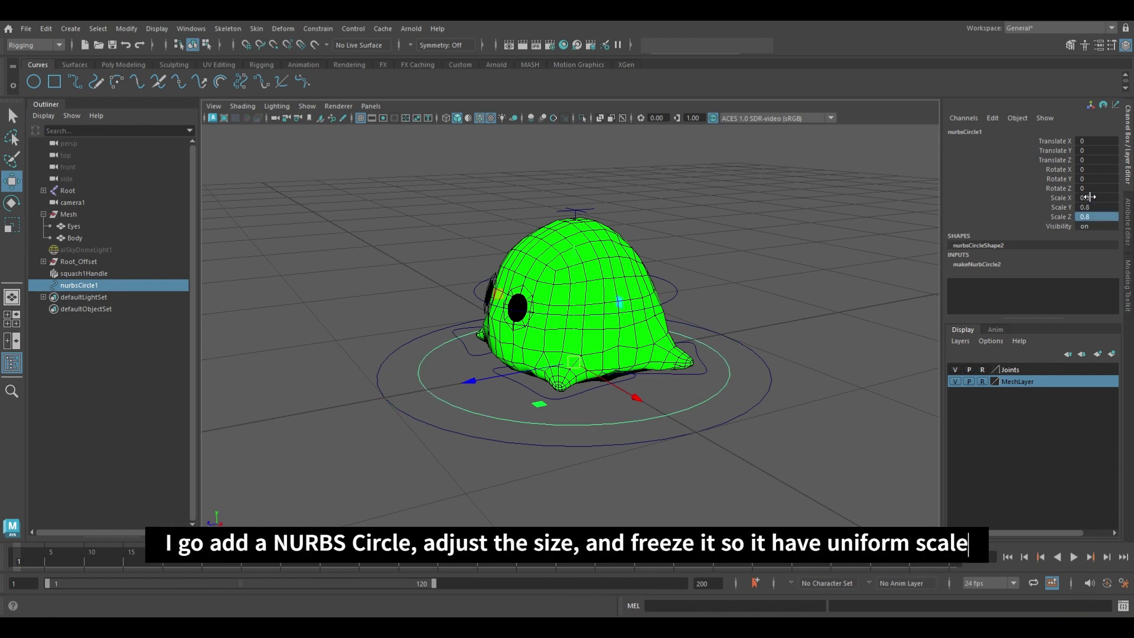
- Freeze the circle's scale so it reads 1
right_click(1058, 210)
mouse_move(1014, 452)
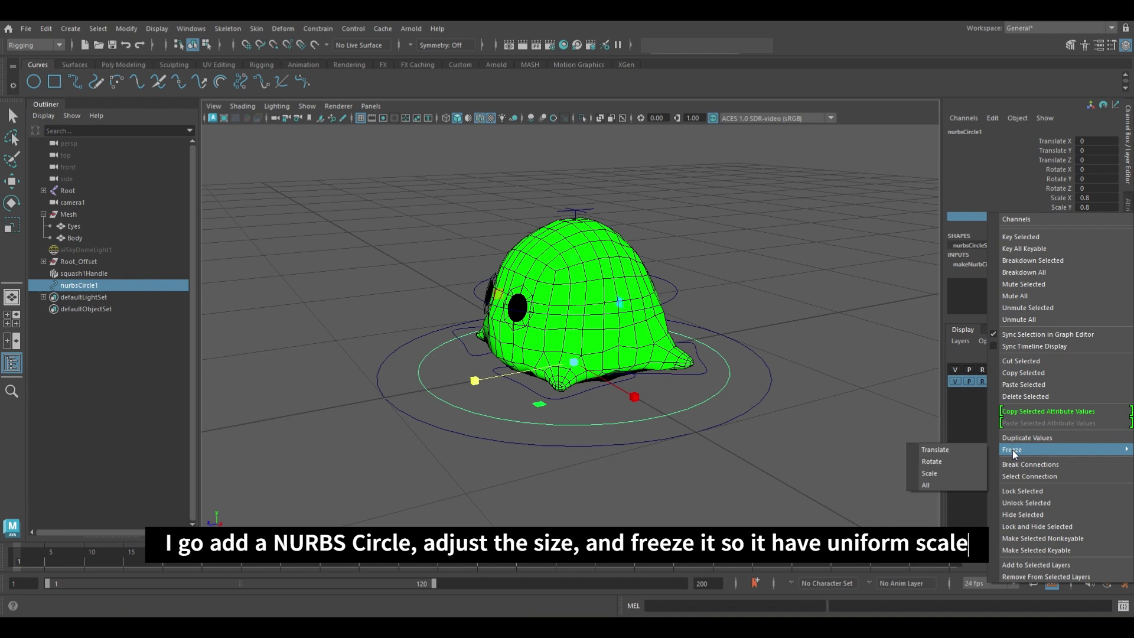
click(937, 475)
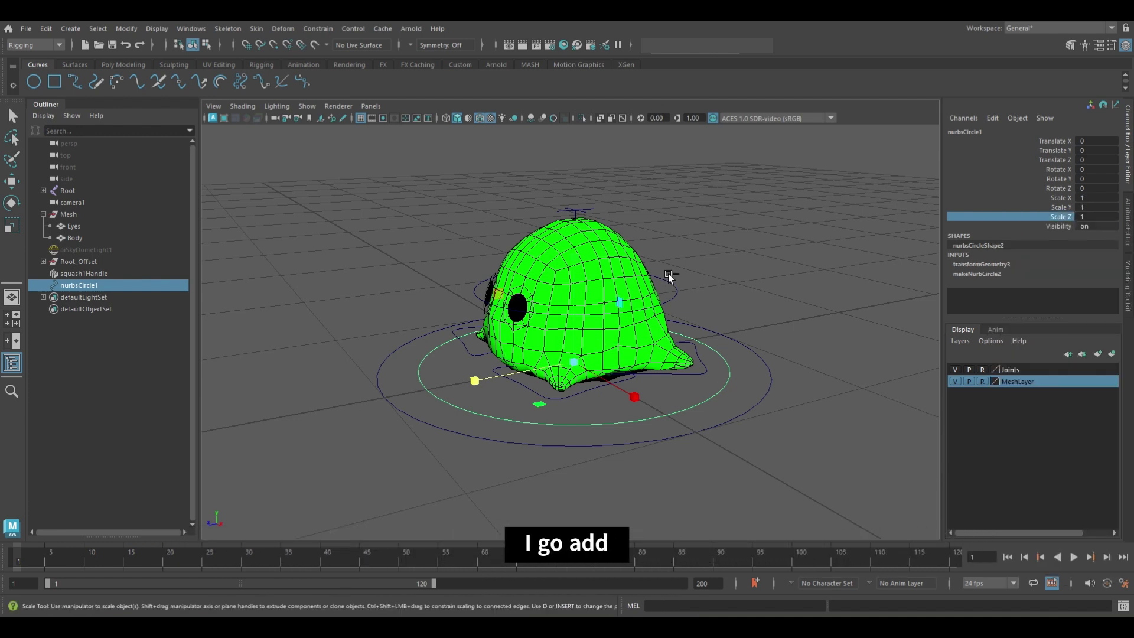
- Group nurbsCircle1, renaming the circle Squash_C and group1 Squash_offset
key(ctrl+g)
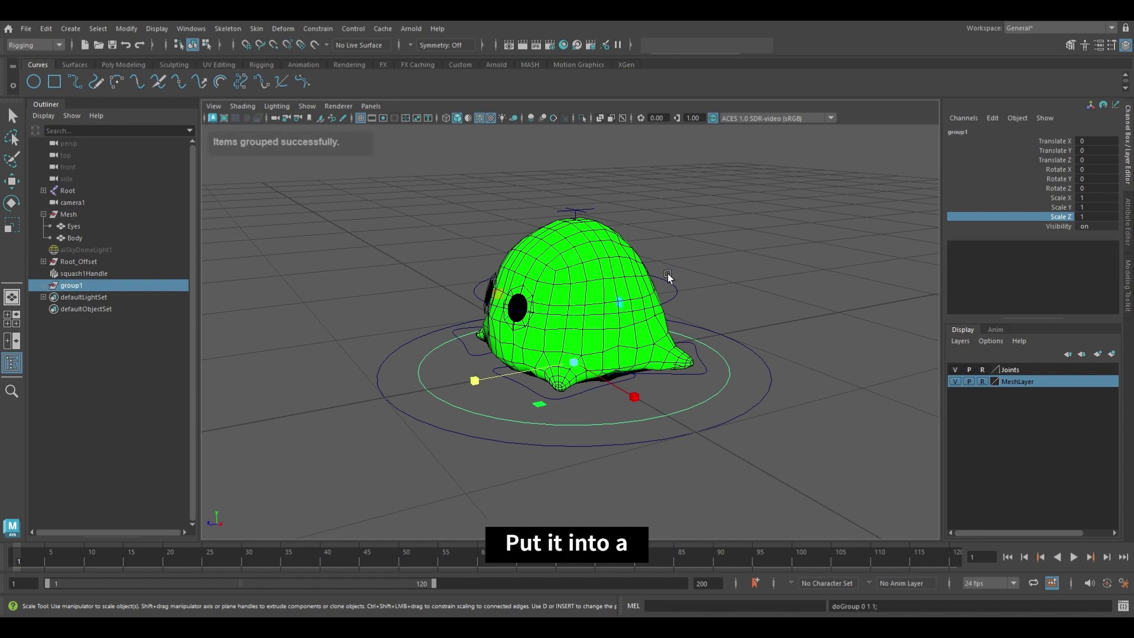
click(42, 284)
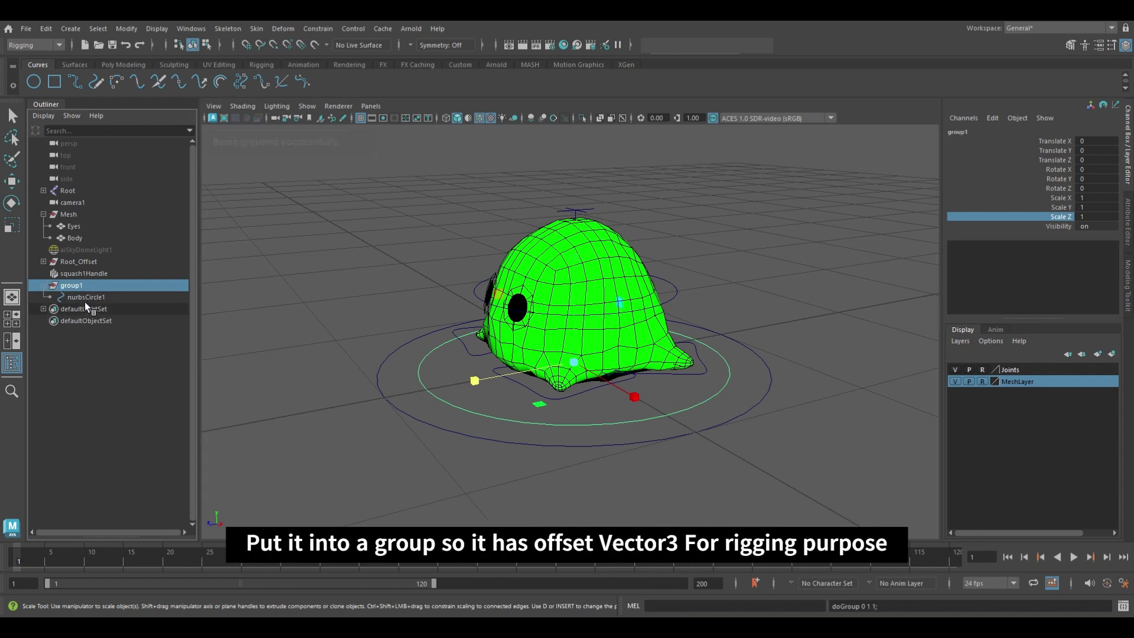
double_click(80, 296)
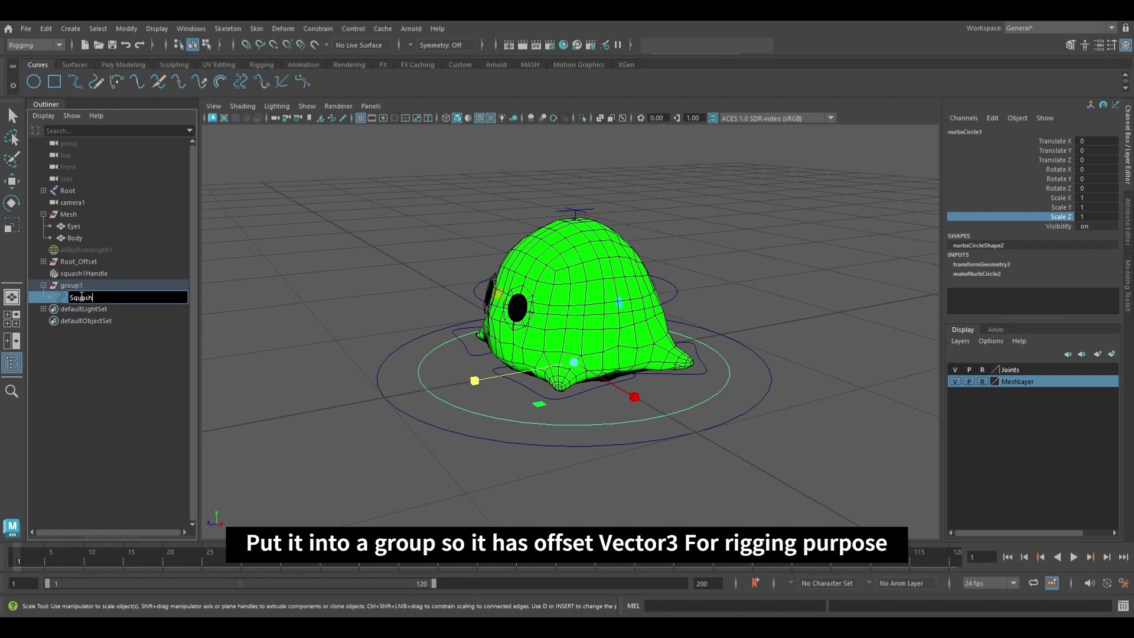
key(Return)
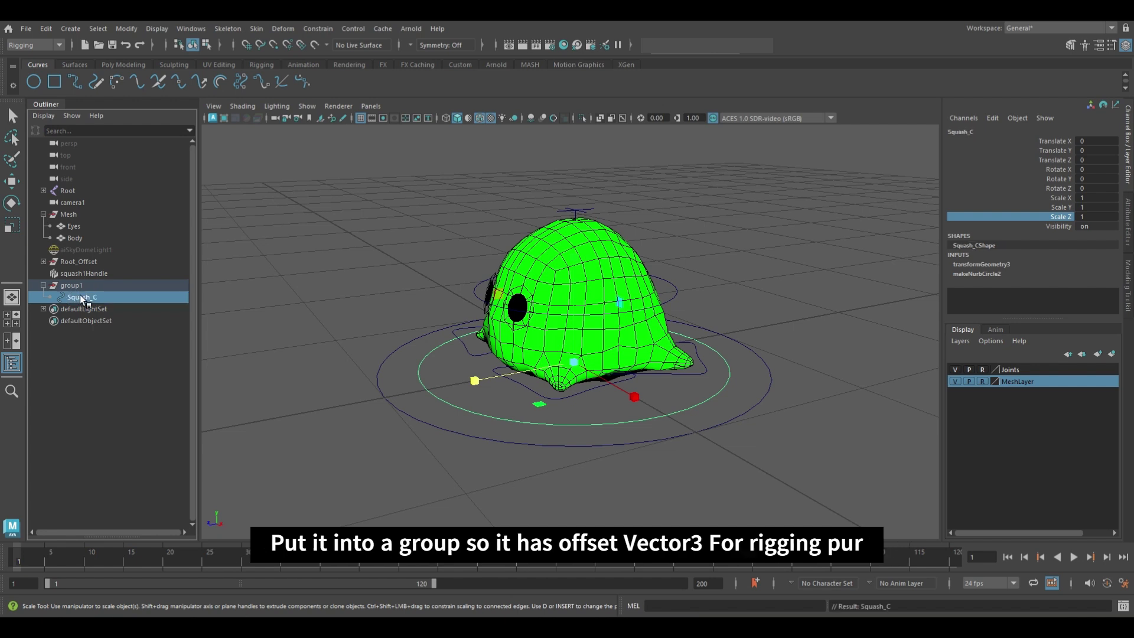
double_click(80, 285)
text(Squash_offse)
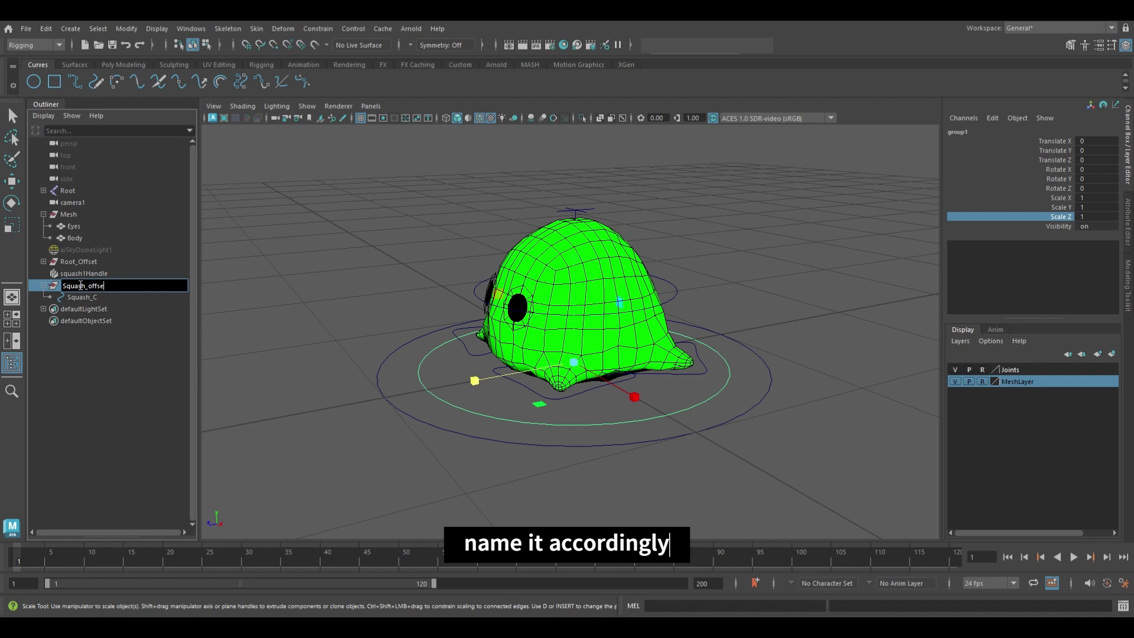
text(t)
key(Return)
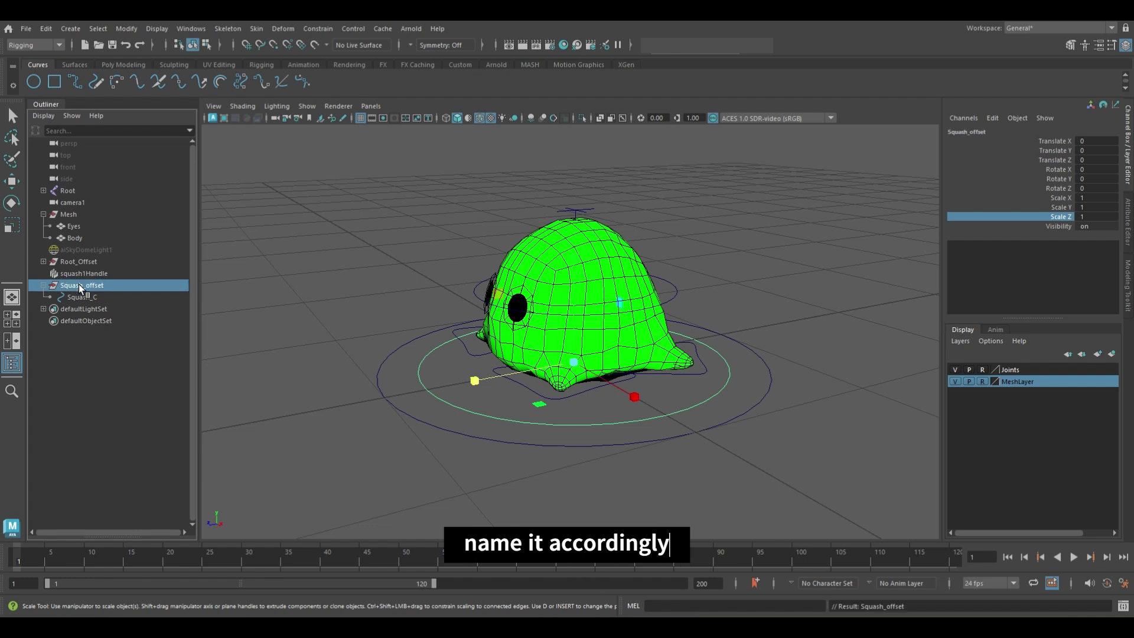
click(79, 297)
- Parent squash1Handle into the Squash_offset group beside the Squash_C controller
click(86, 273)
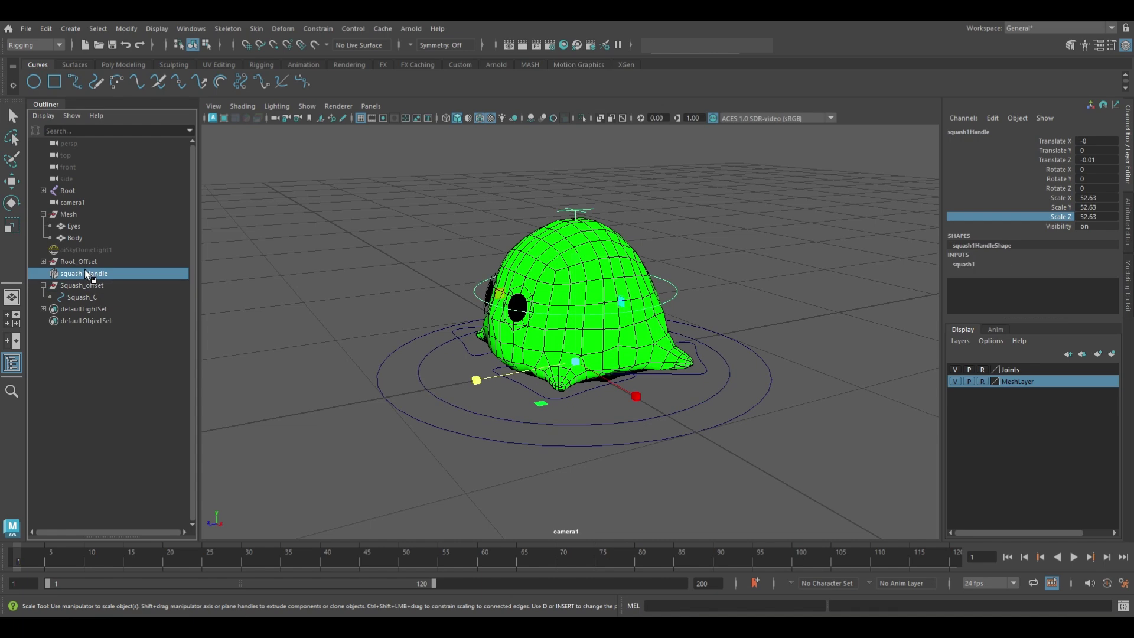
mouse_move(334, 278)
alt+mouse_down()
mouse_move(361, 280)
mouse_move(331, 278)
alt+mouse_up()
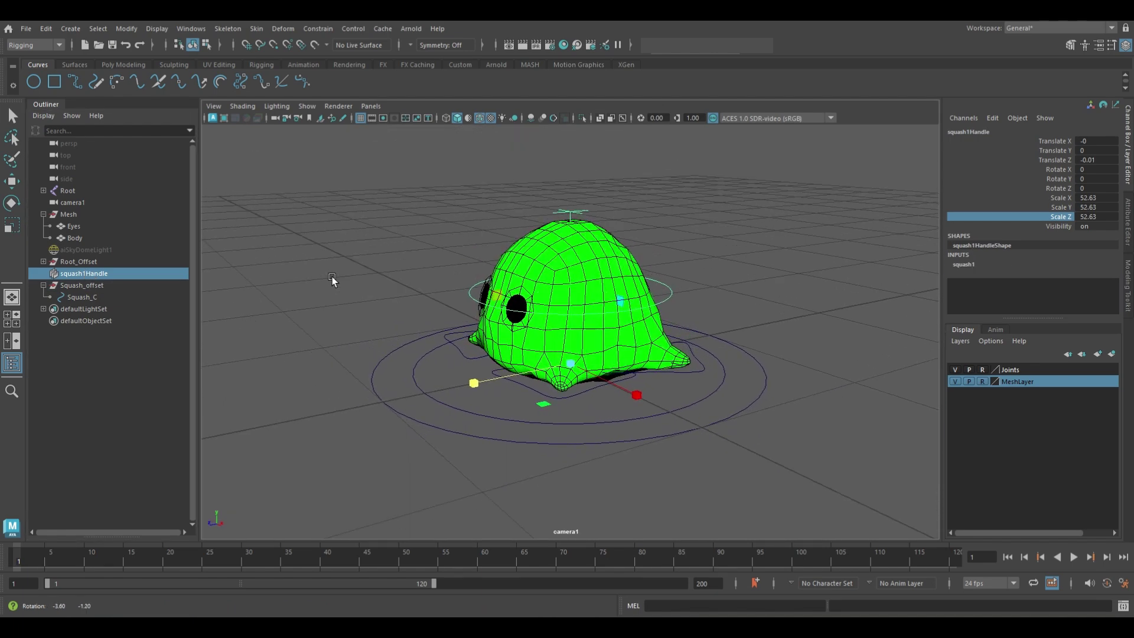
middle_drag(82, 272, 102, 282)
click(97, 275)
click(88, 281)
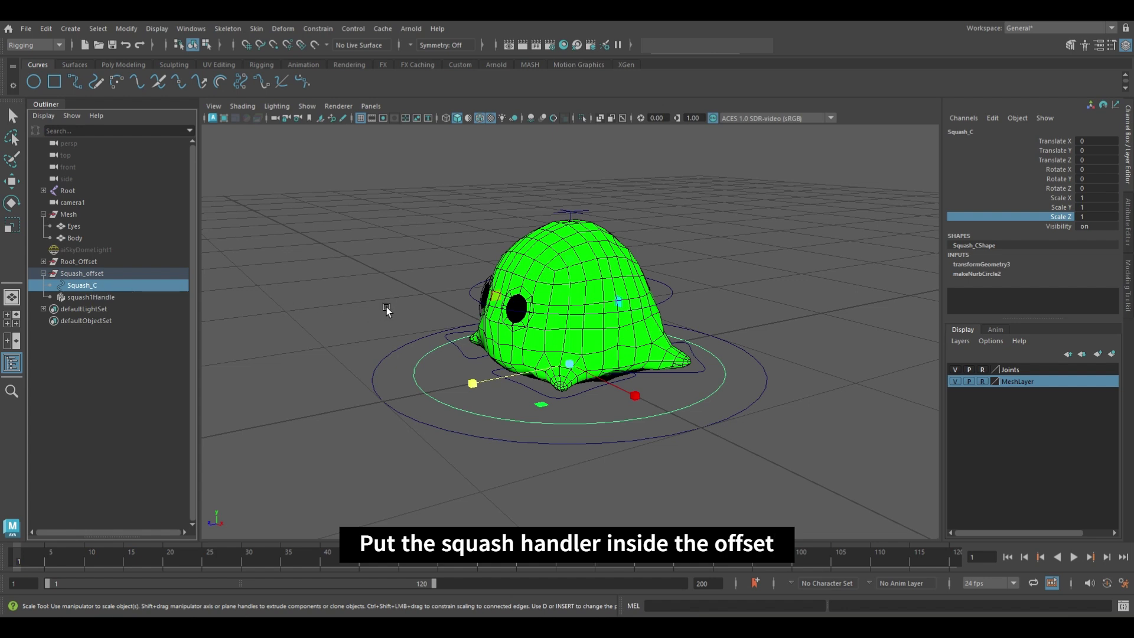
ctrl+click(95, 293)
key(p)
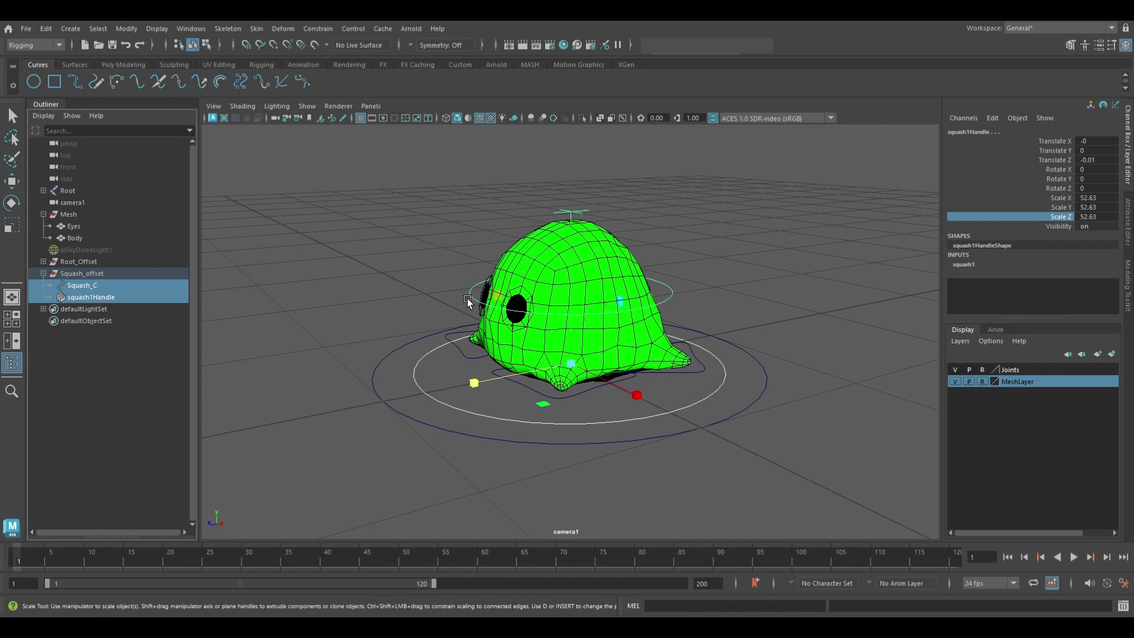
click(81, 288)
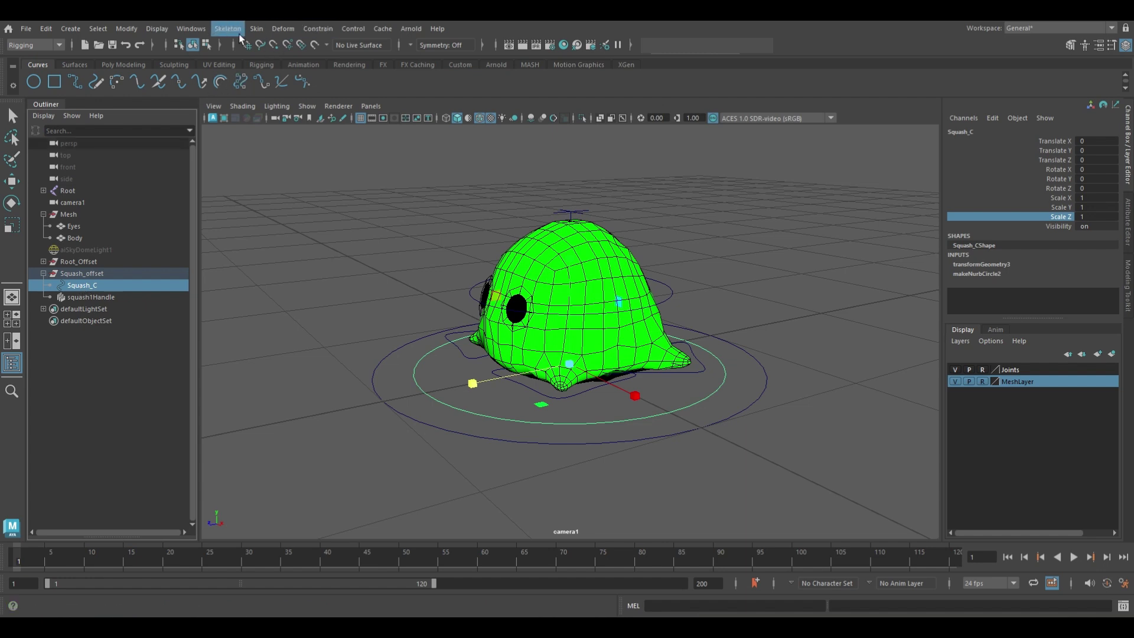
click(90, 297)
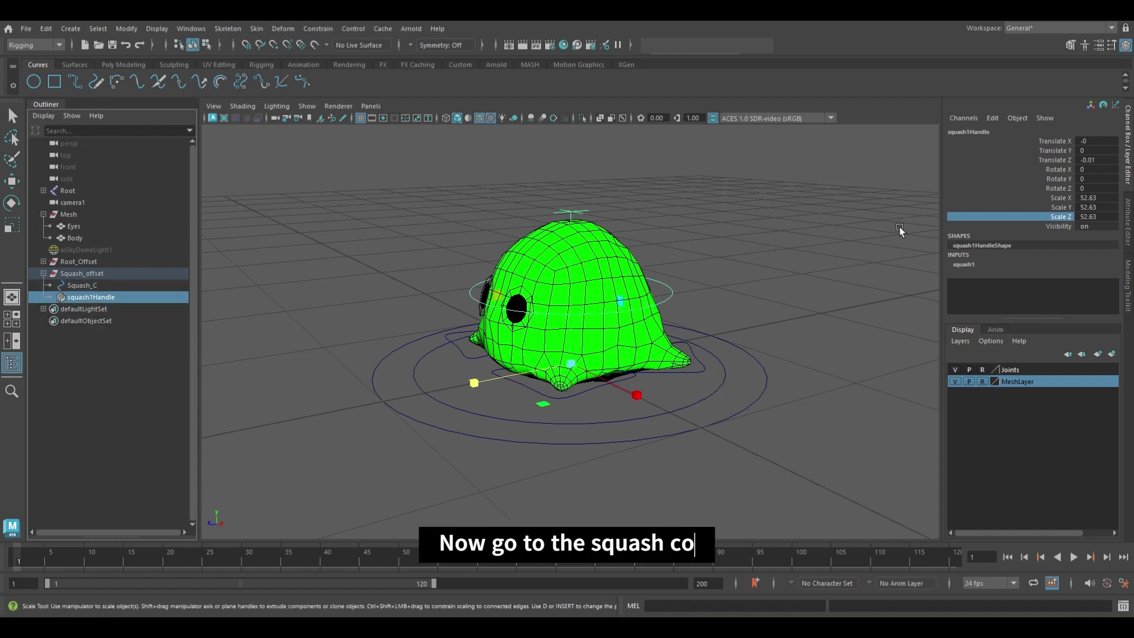
- Open Set Driven Key on squash1 Factor and load Squash_C's Translate Y as driver
click(1128, 218)
key(w)
click(948, 133)
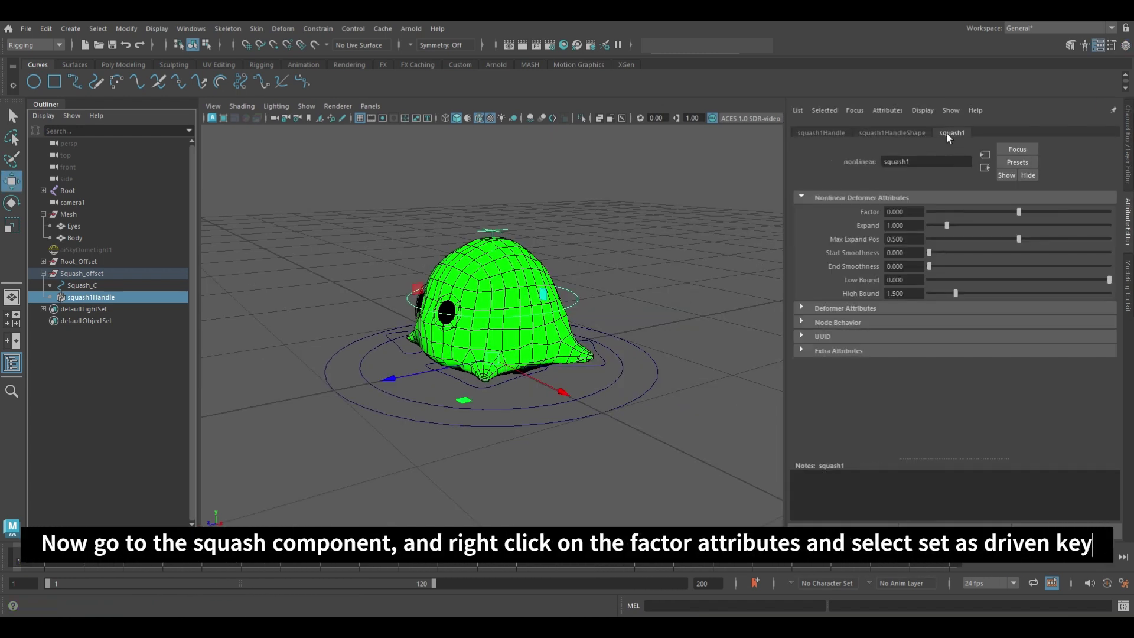
right_click(903, 213)
click(941, 240)
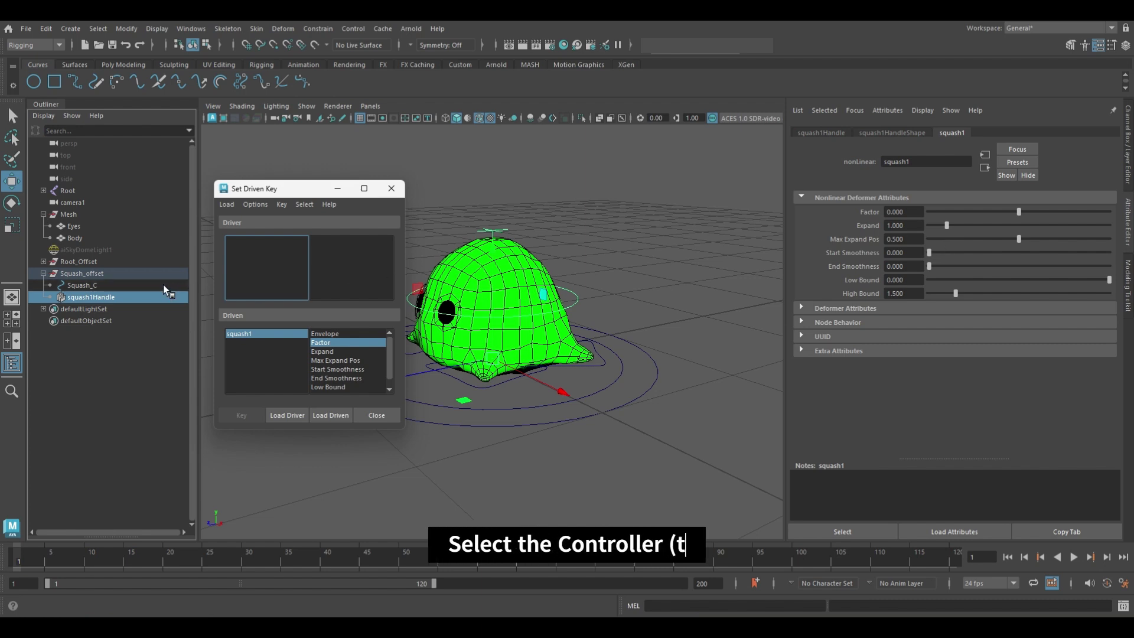
click(97, 284)
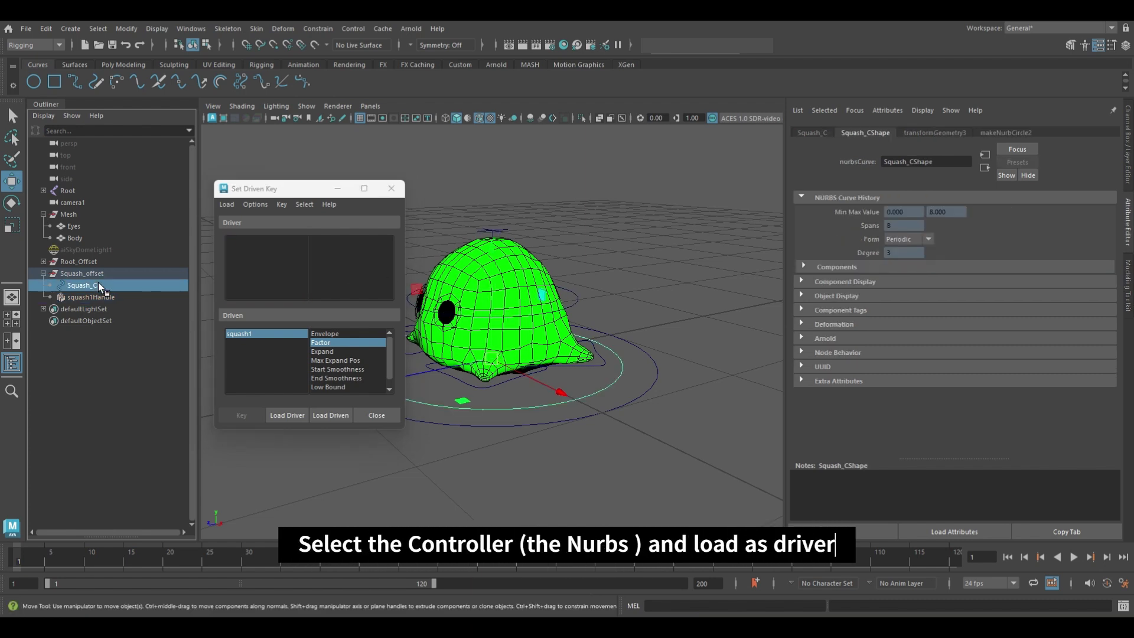
click(286, 415)
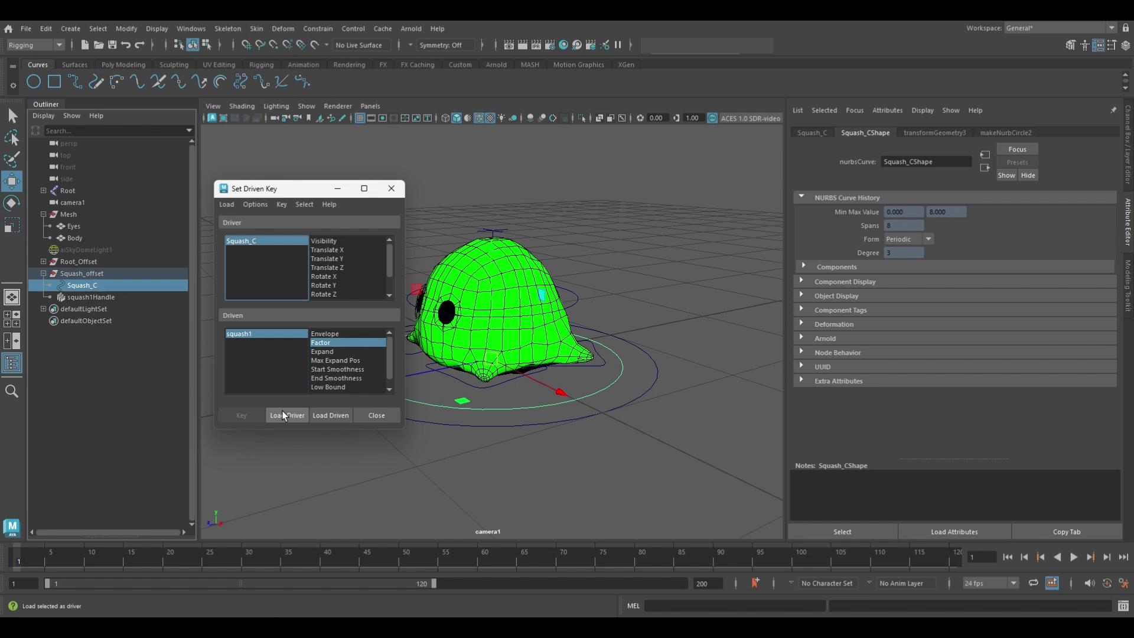
click(1128, 156)
click(328, 259)
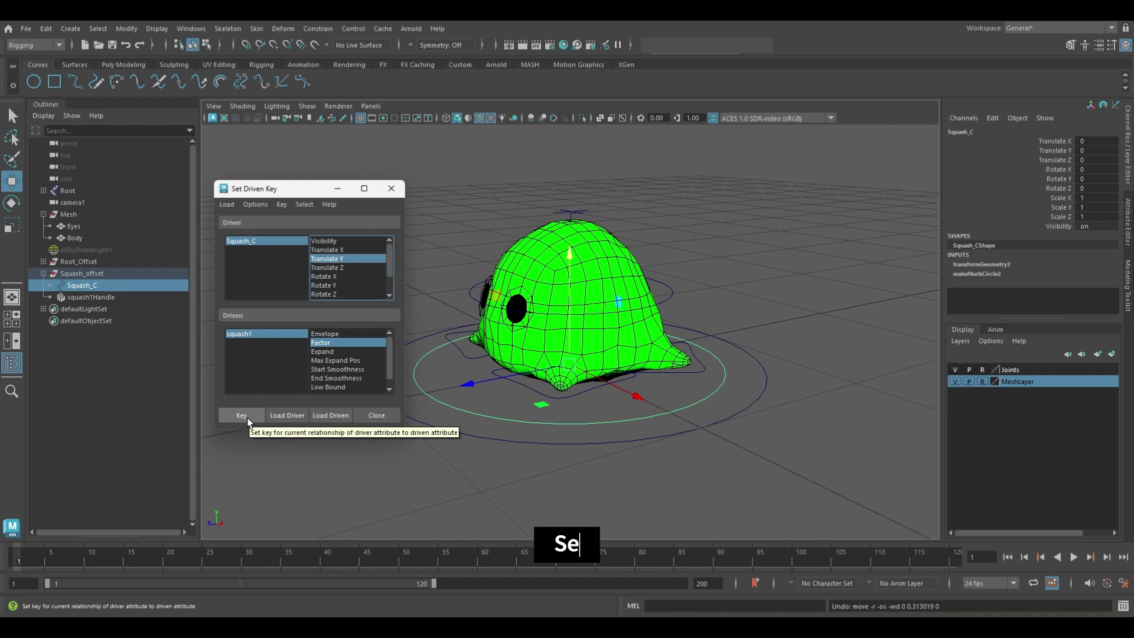
- Key squash1 Factor against Squash_C's Translate Y at the rest position
click(261, 333)
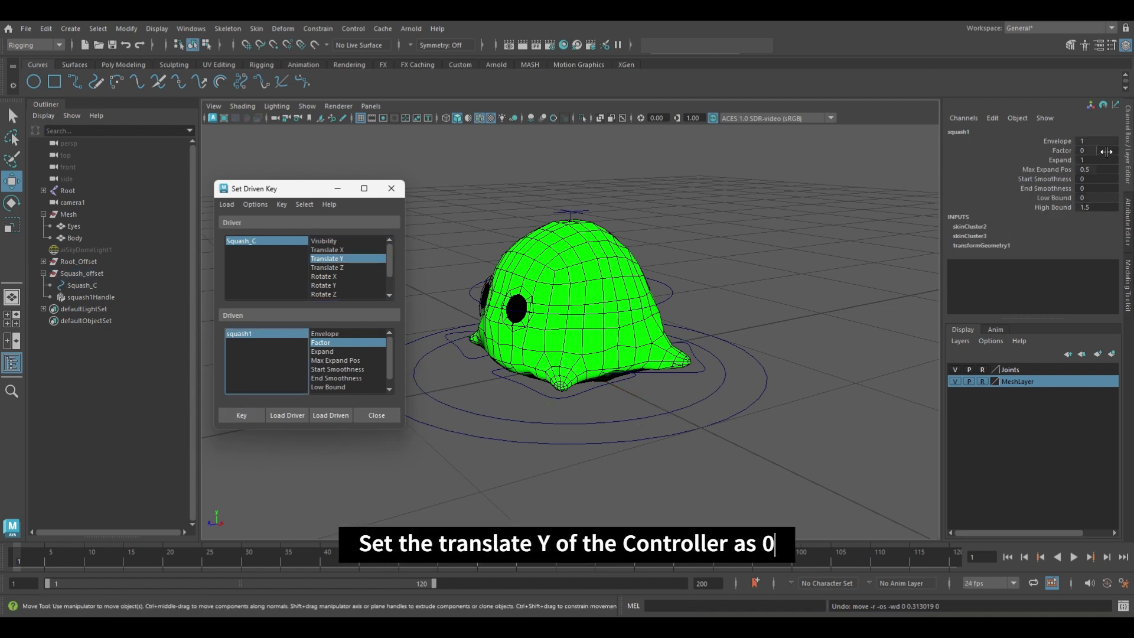
click(252, 241)
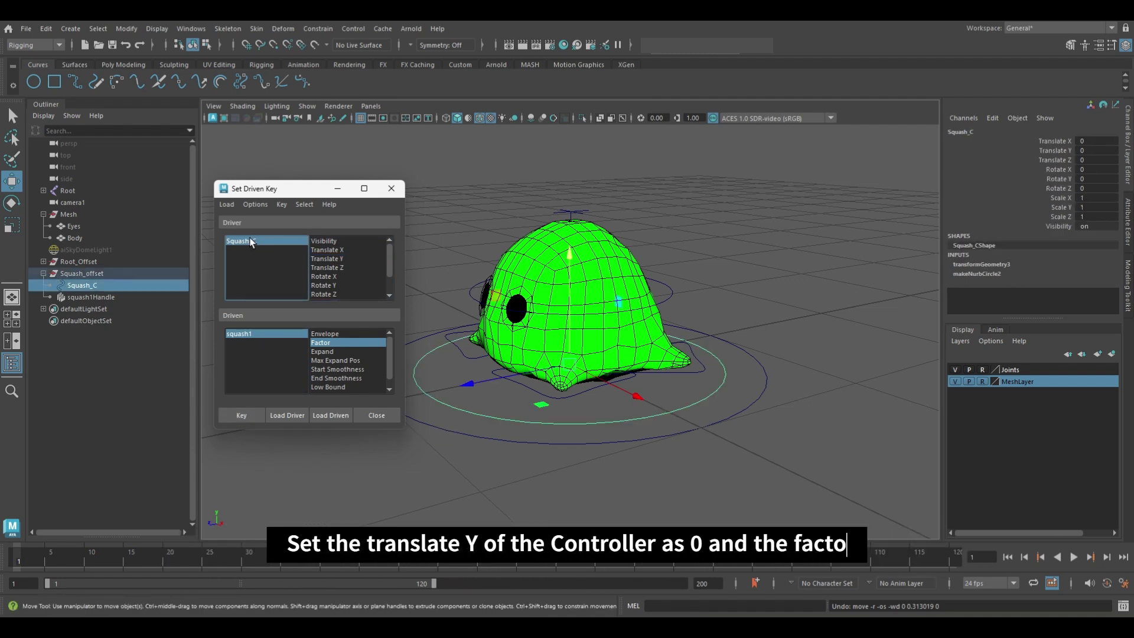
click(327, 259)
click(244, 409)
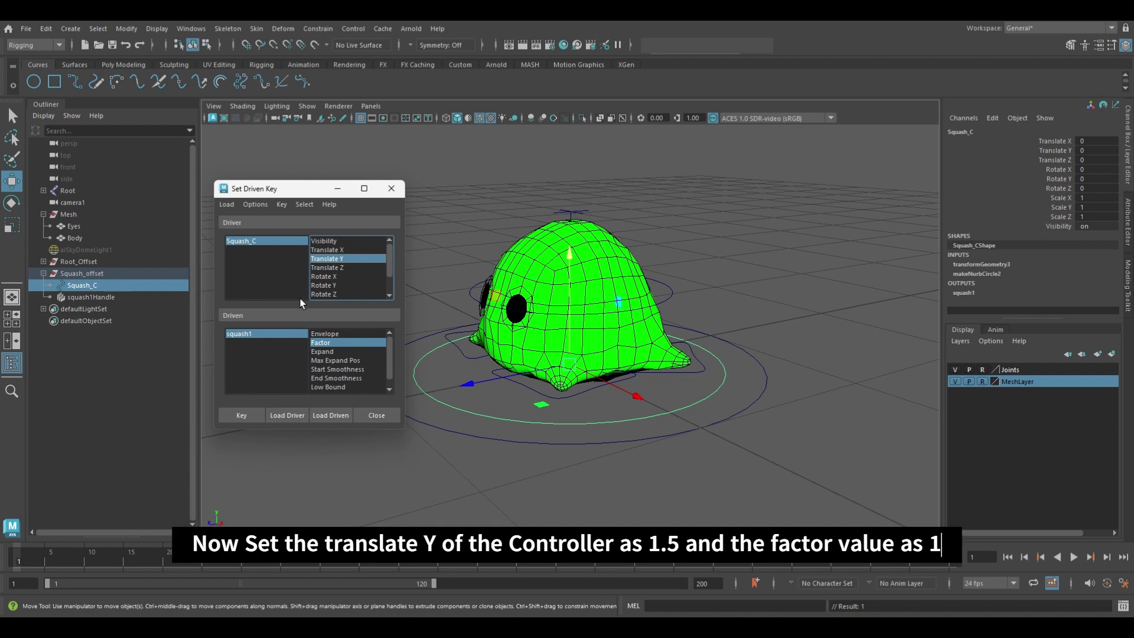
click(270, 242)
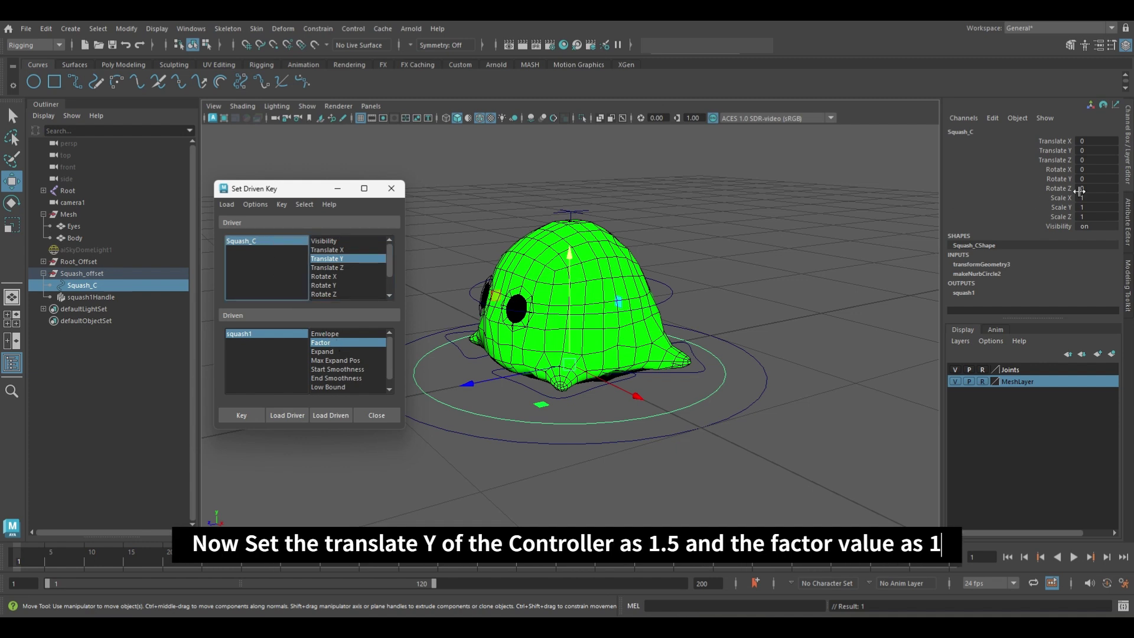
- Raise Squash_C to Translate Y 1.5, undoing a stray move and resetting to 0 first
drag(570, 254, 572, 254)
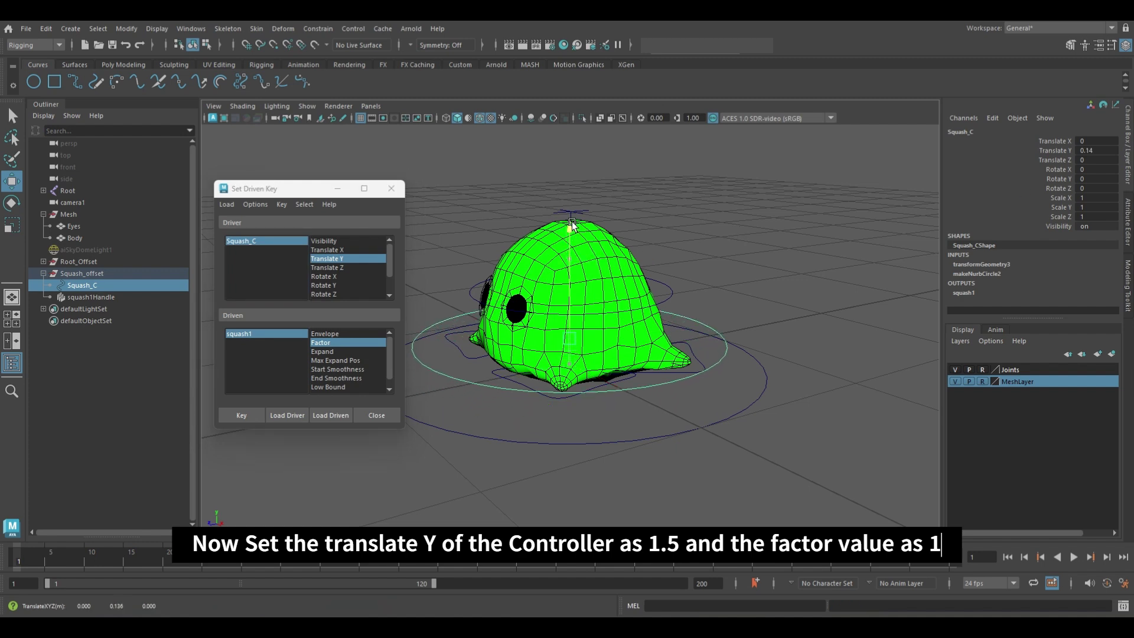
click(1092, 150)
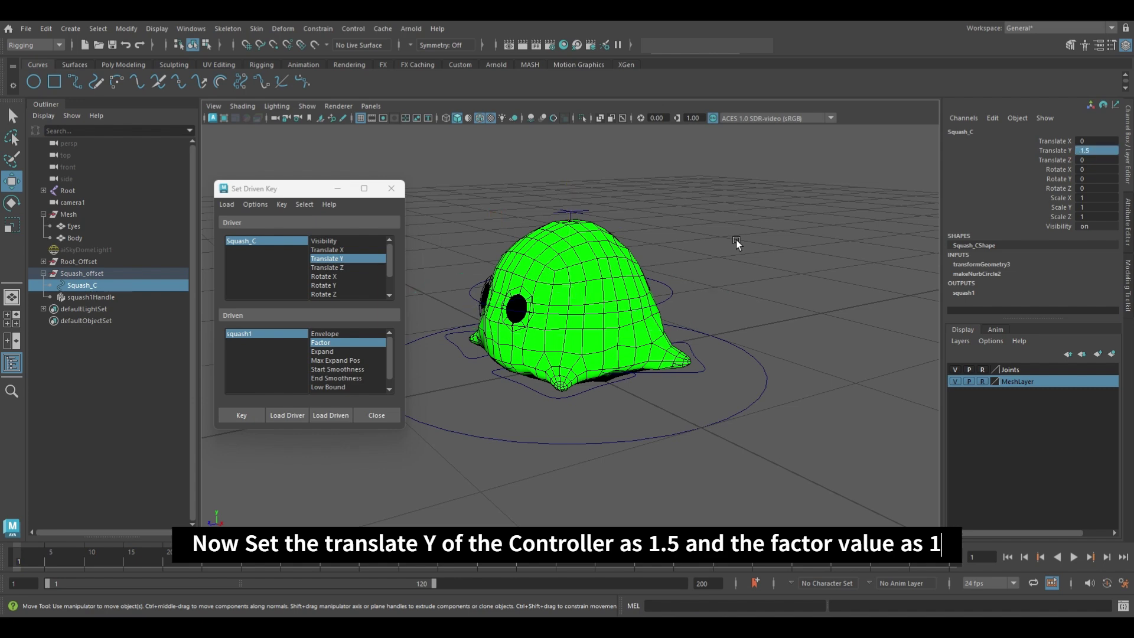
scroll(736, 240, down, 5)
scroll(629, 239, up, 2)
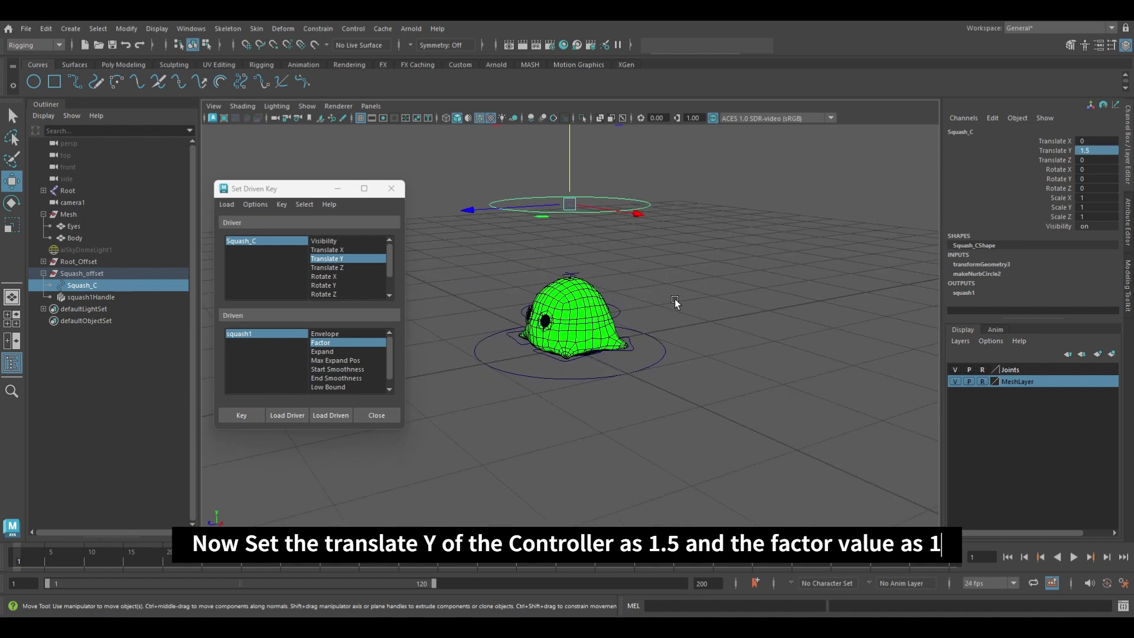
scroll(674, 299, up, 3)
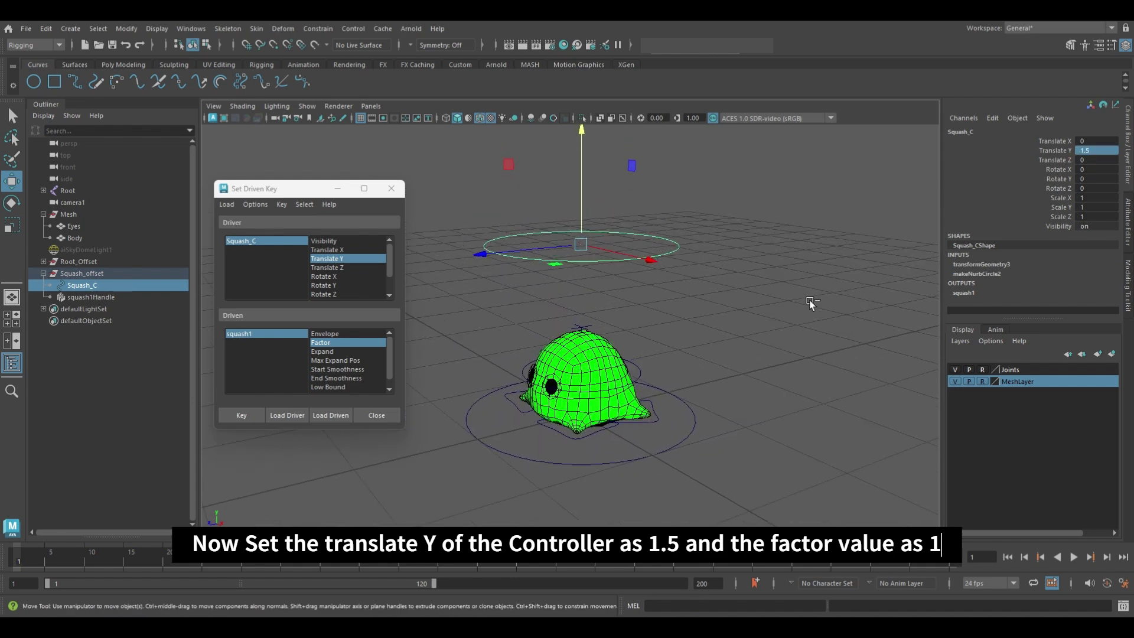
key(ctrl+z)
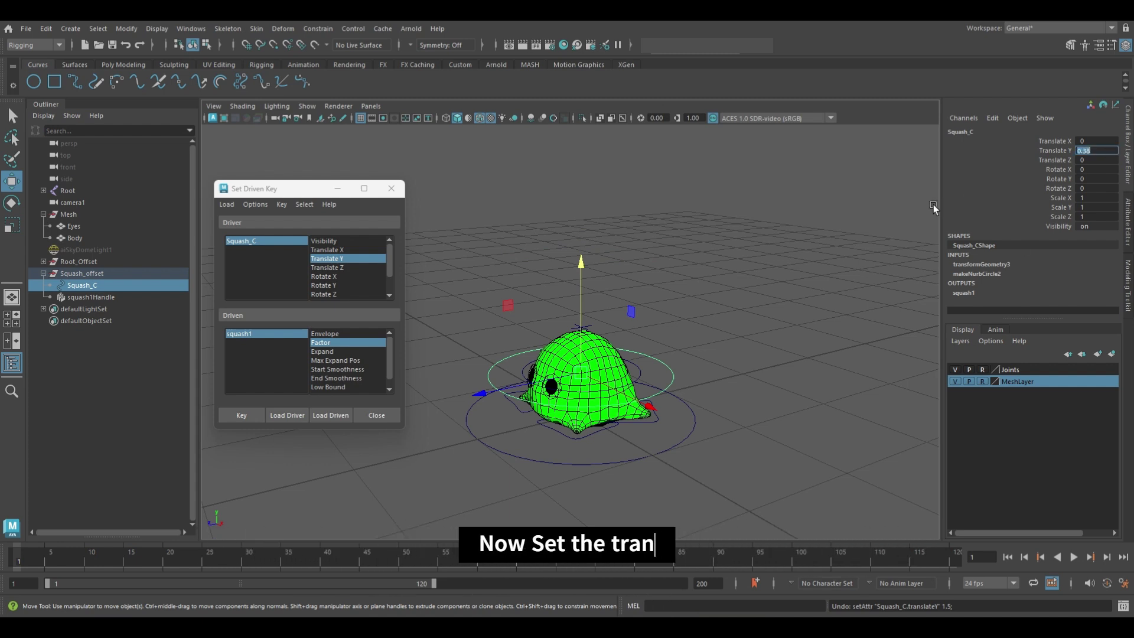
text(0)
key(Return)
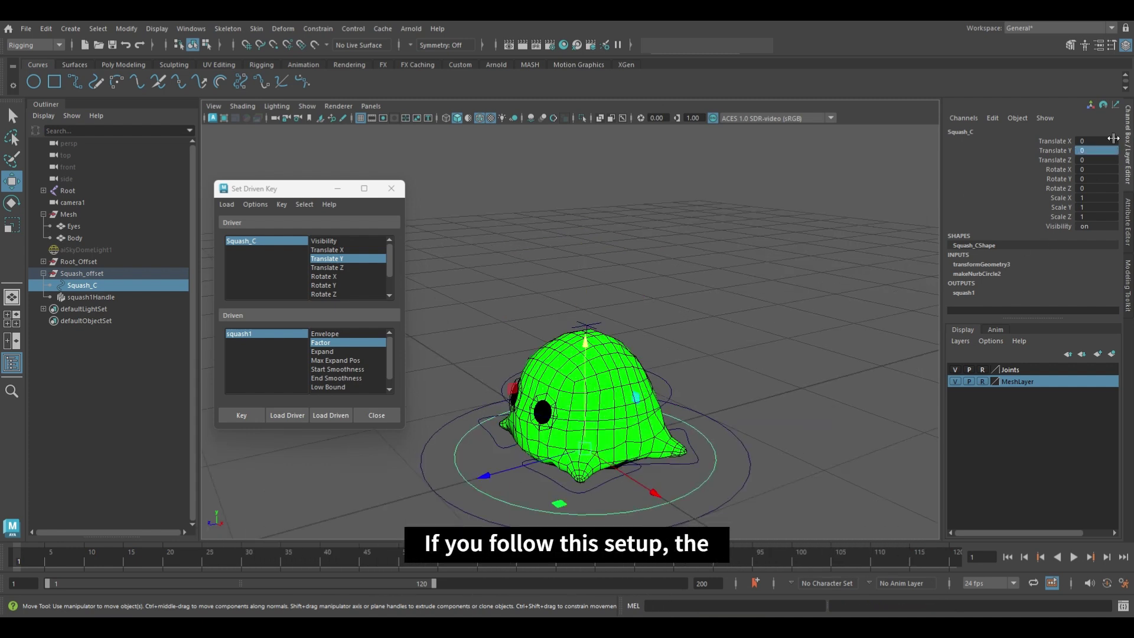
text(1.5)
key(Return)
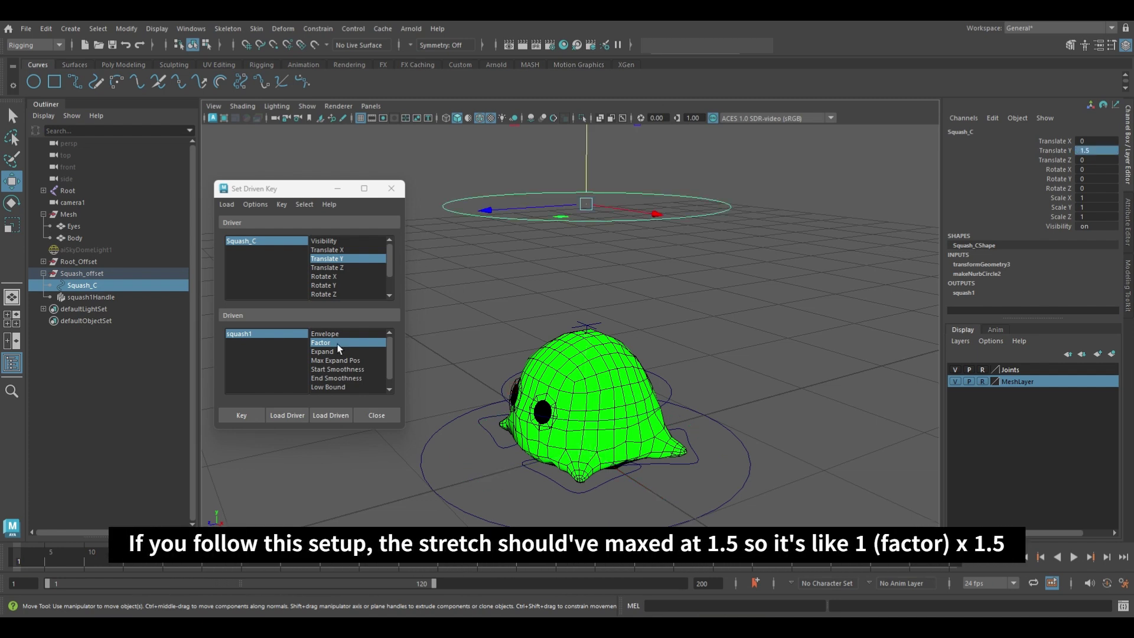
- Give squash1 a Factor of 1 and a High Bound of 1.5, after trying 2
click(281, 337)
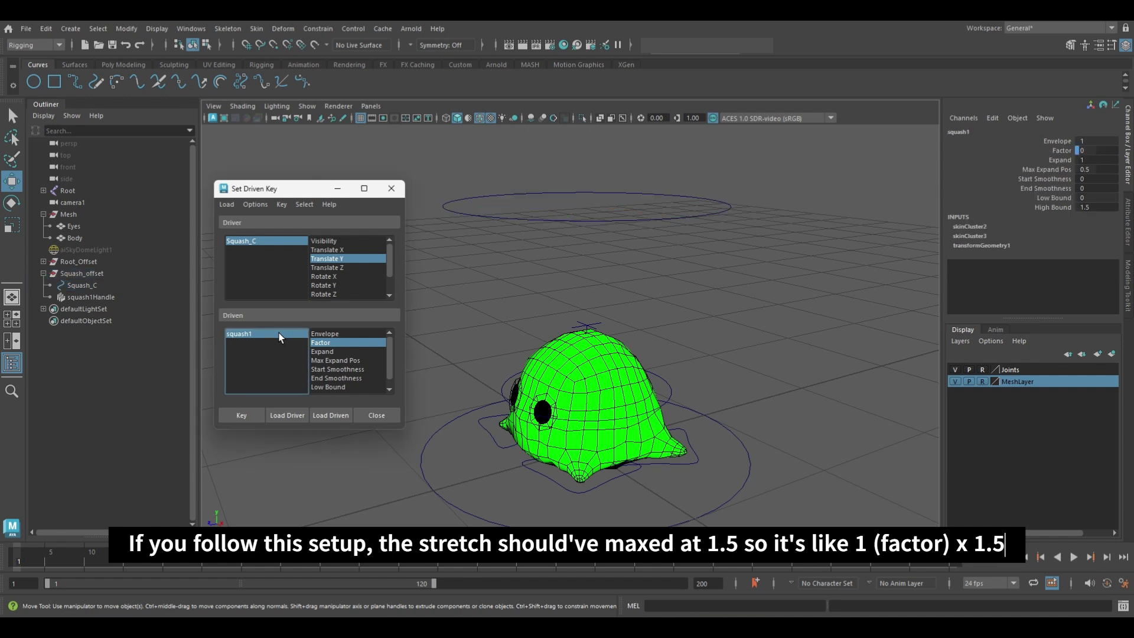
click(1101, 150)
text(1)
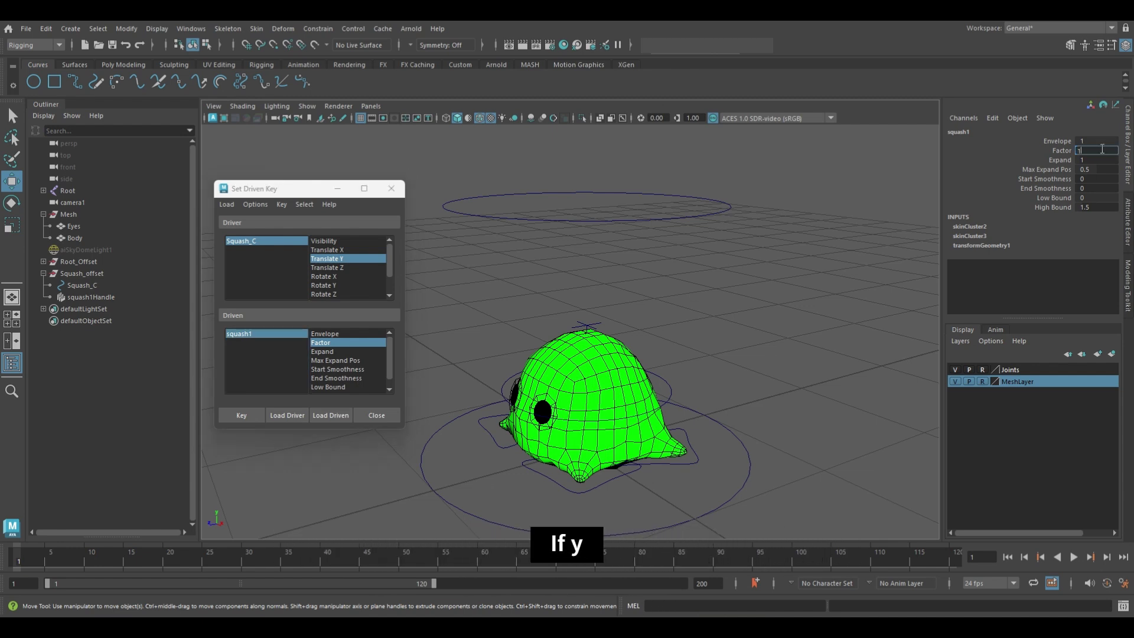
key(Return)
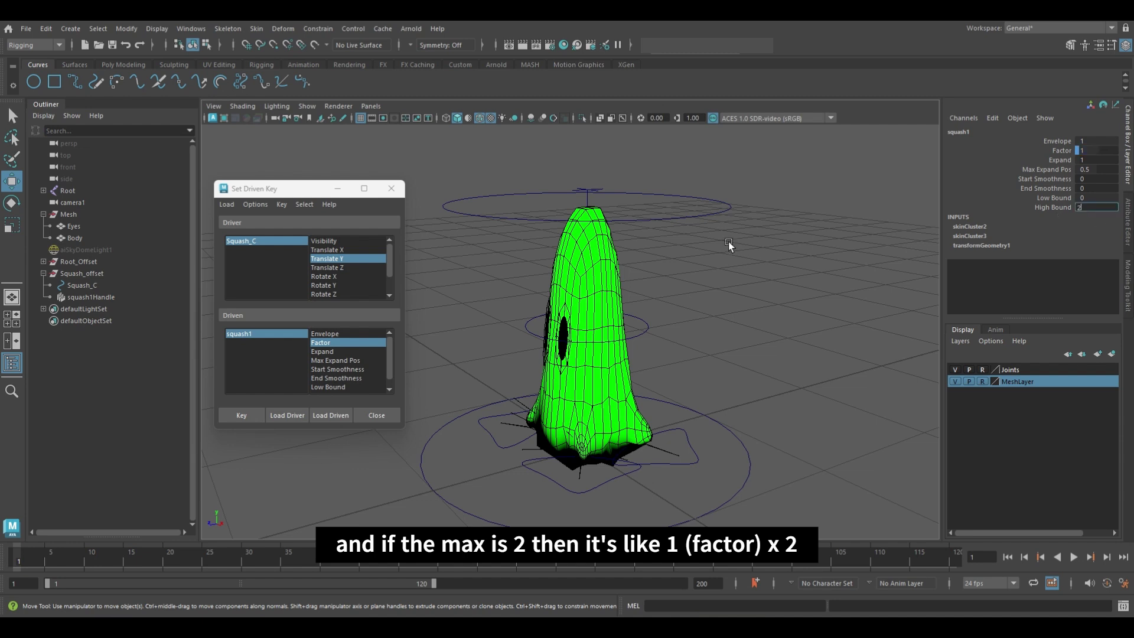
key(Return)
alt+right_drag(696, 271, 619, 235)
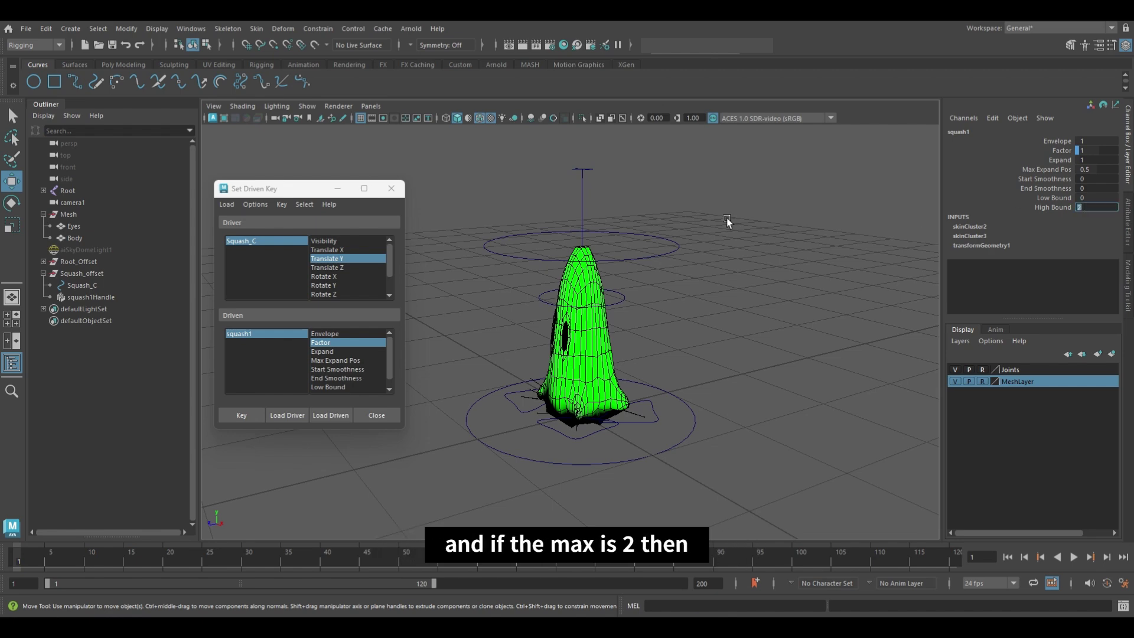
middle_drag(725, 218, 725, 218)
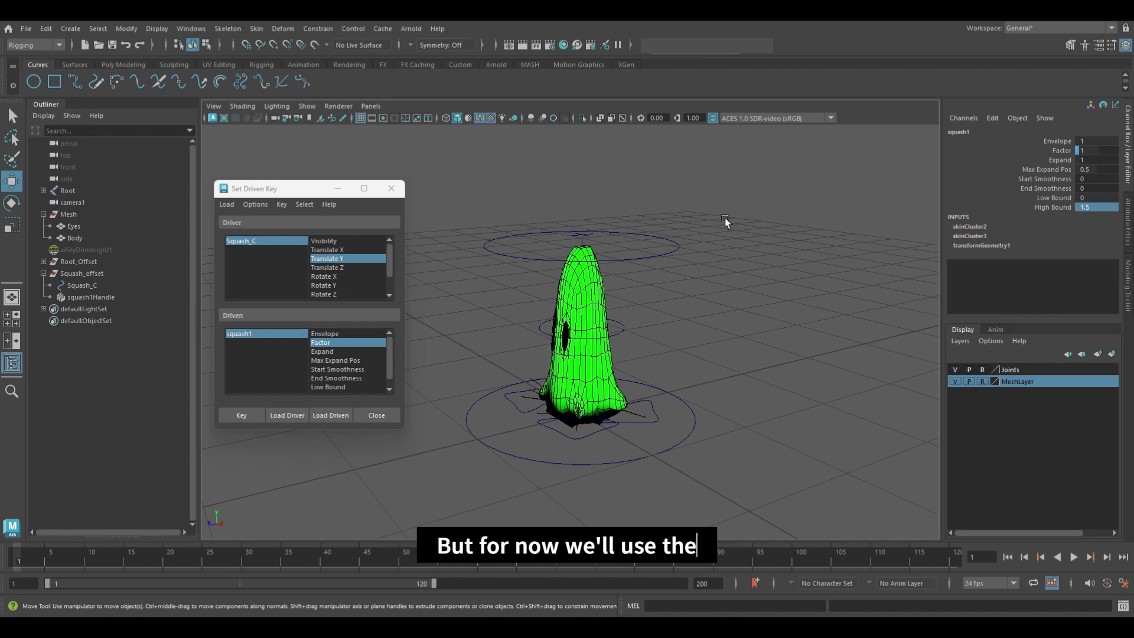
alt+right_drag(725, 218, 640, 281)
alt+drag(724, 272, 664, 236)
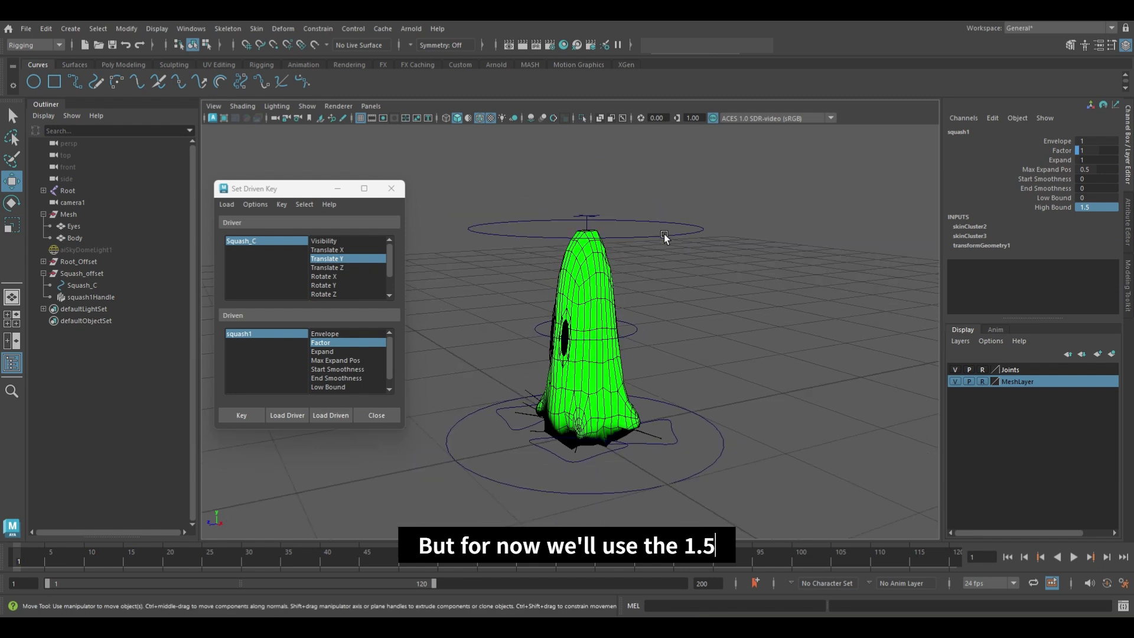
- Key the stretched squash1 values, then move the Squash_C ring to test the blob's stretch
click(240, 415)
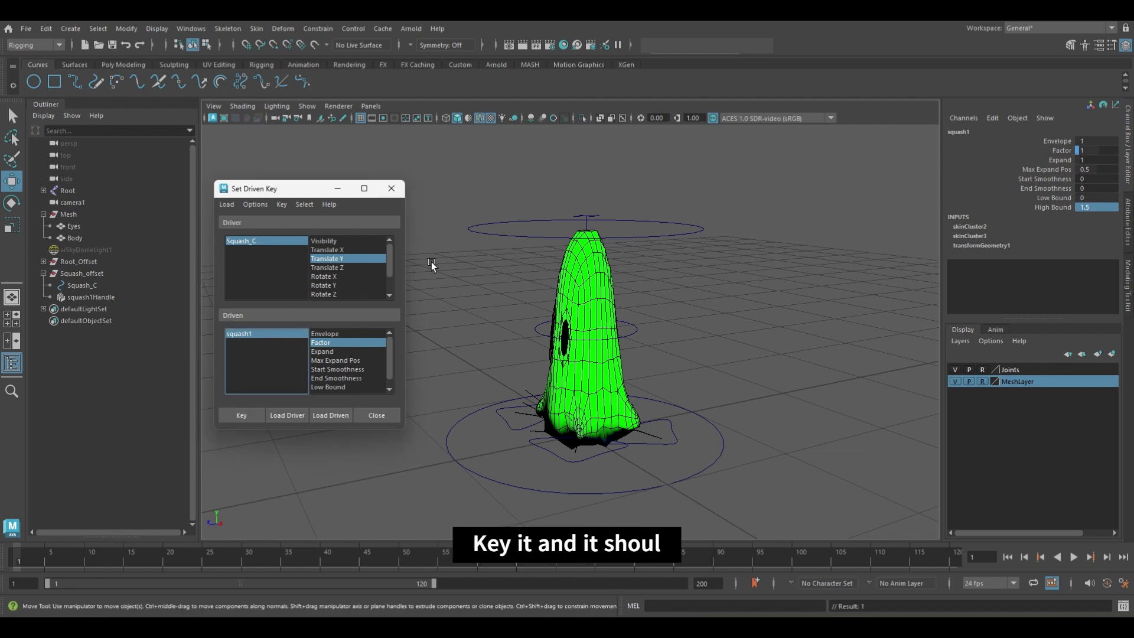
click(644, 220)
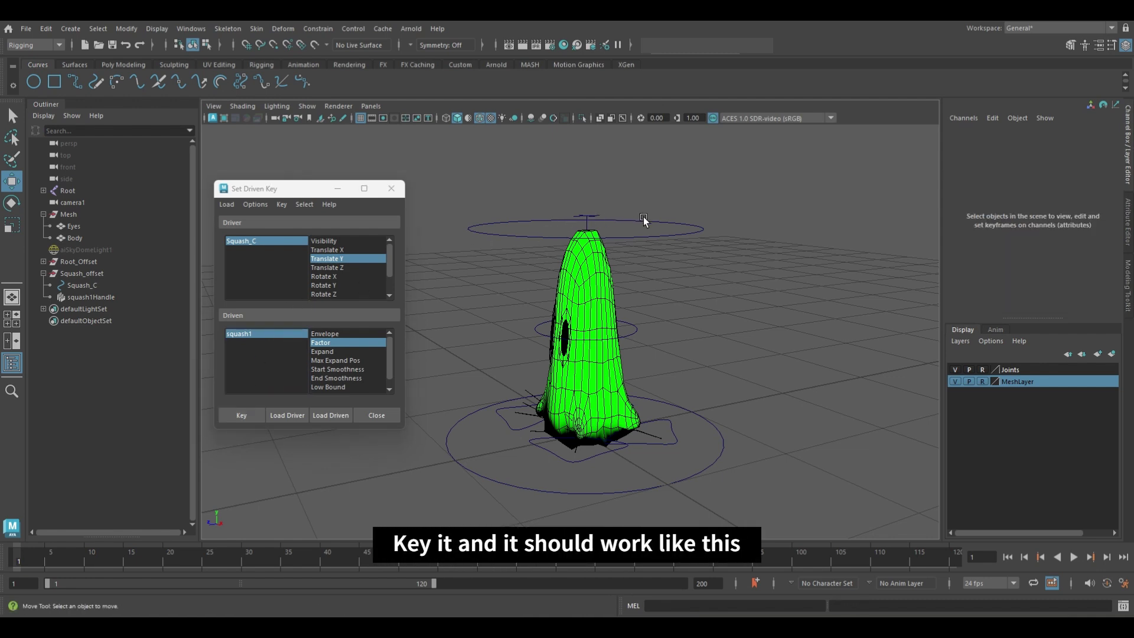
click(643, 222)
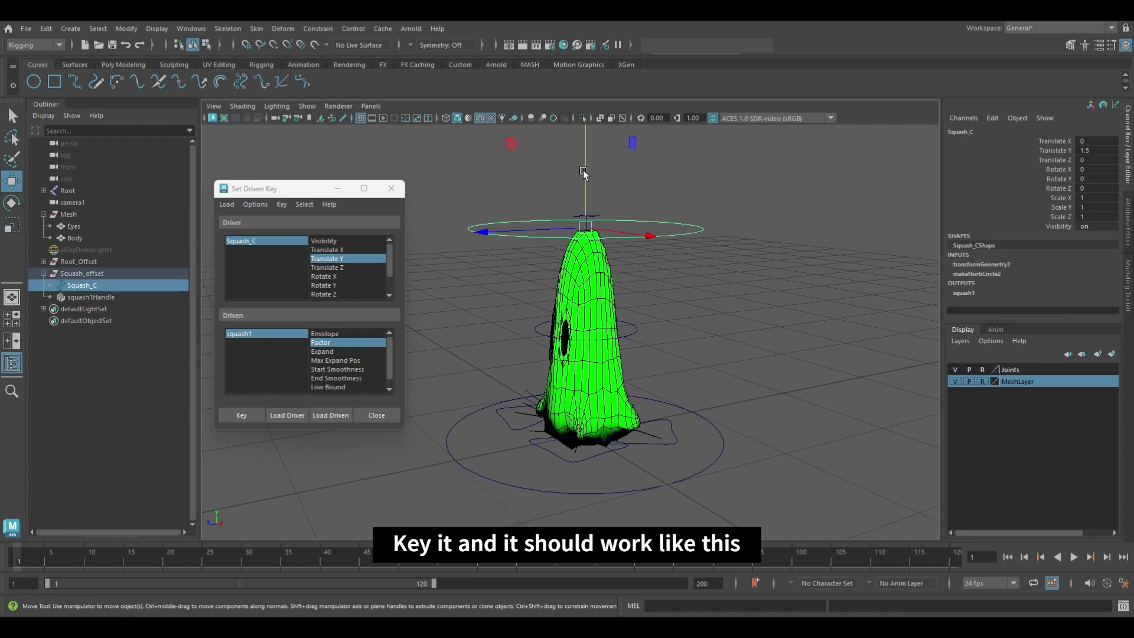
drag(583, 170, 576, 331)
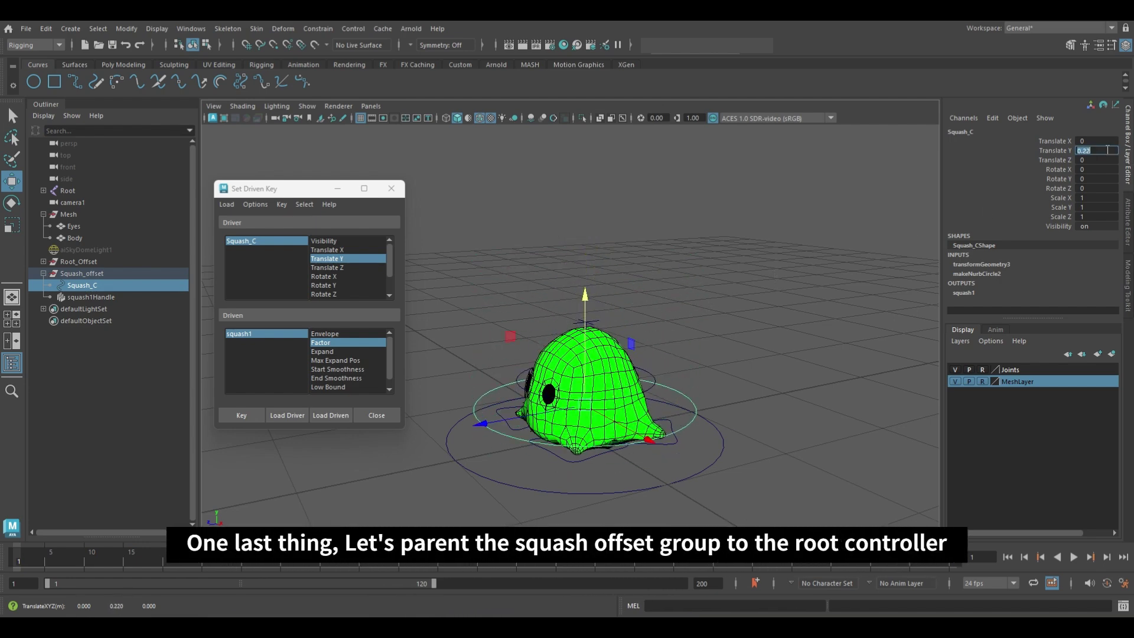
- Reset Squash_C Translate Y to 0 and parent Squash_offset under Root in the Outliner
key(Return)
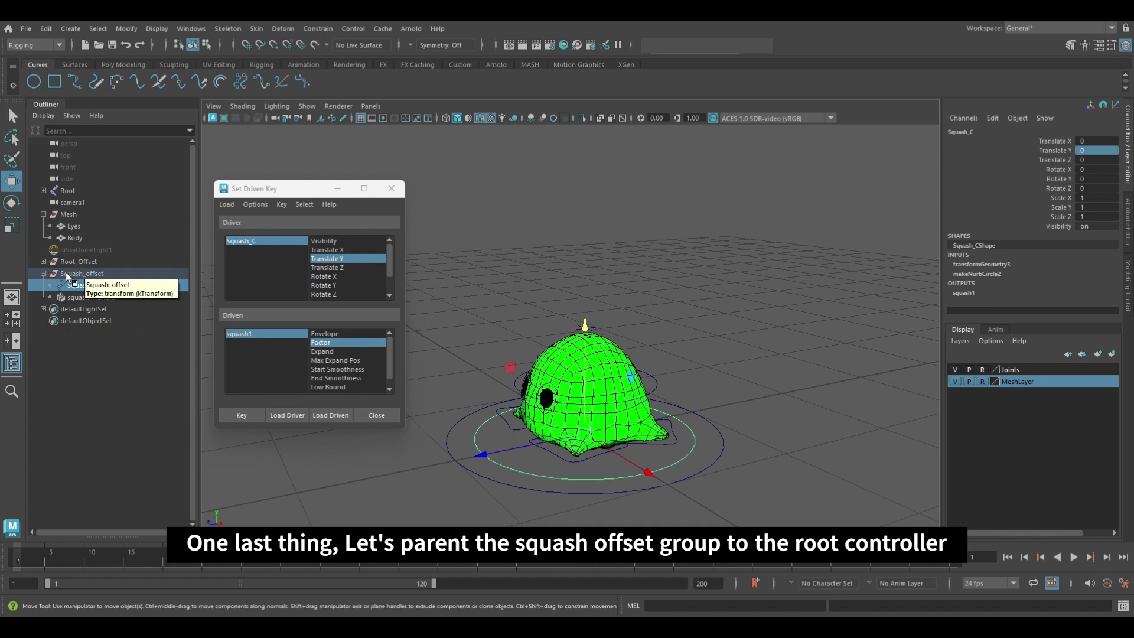
middle_drag(66, 277, 45, 267)
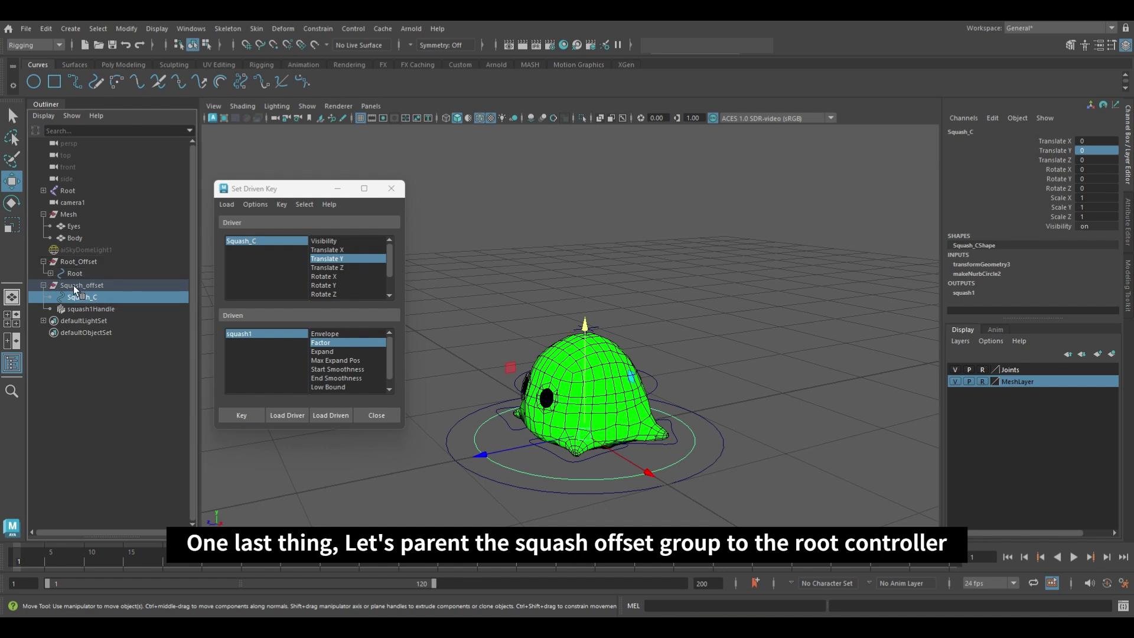
click(75, 286)
click(51, 272)
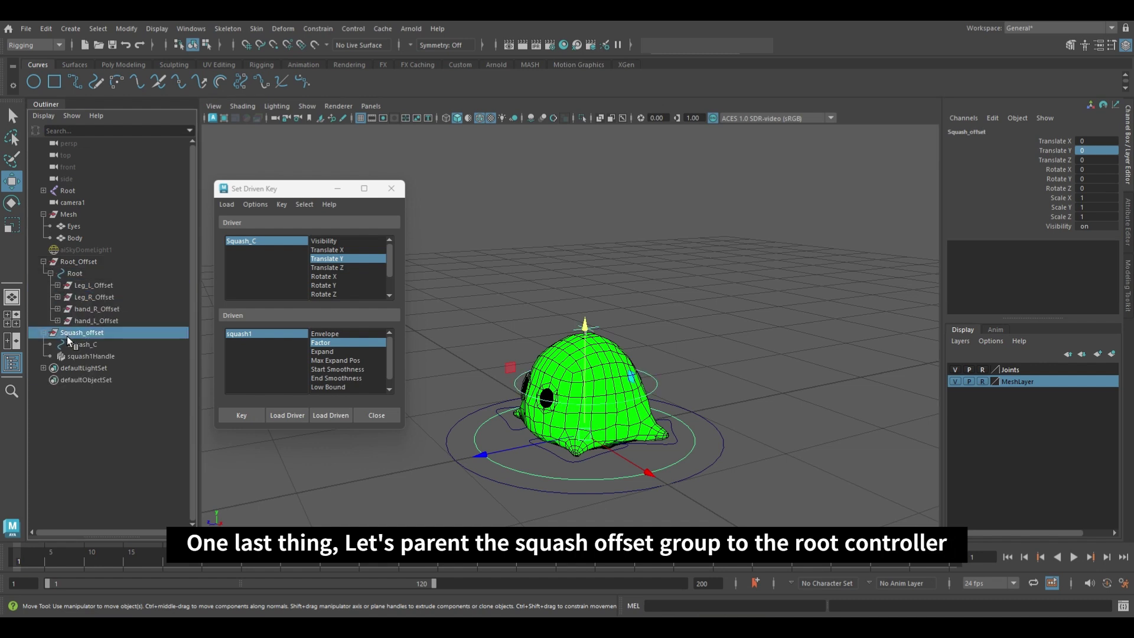
middle_drag(66, 333, 64, 274)
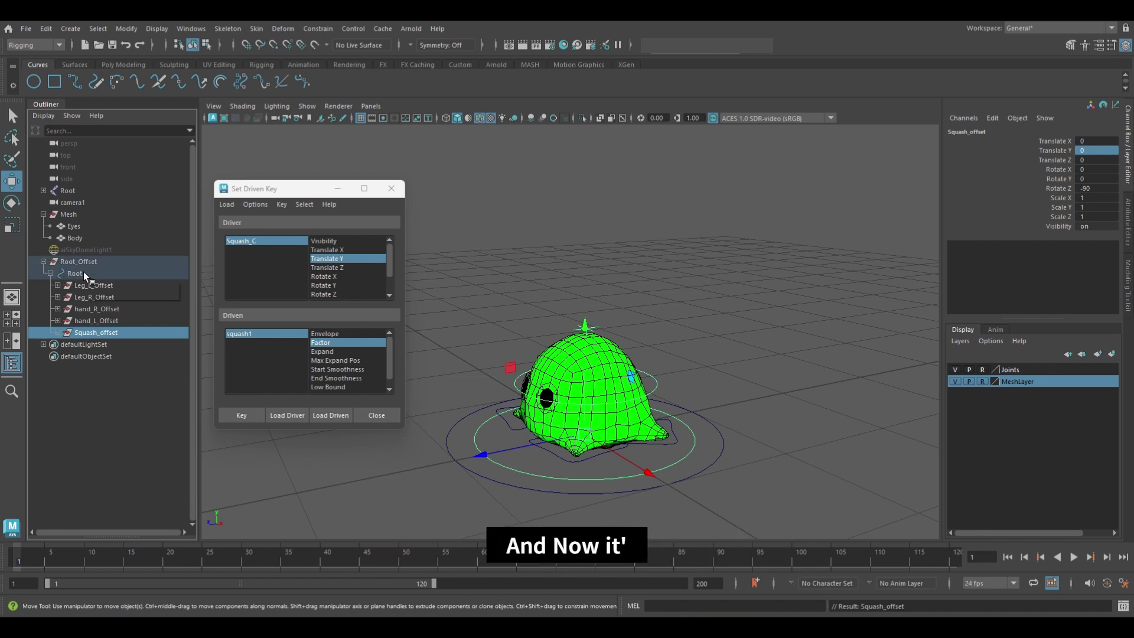
click(84, 272)
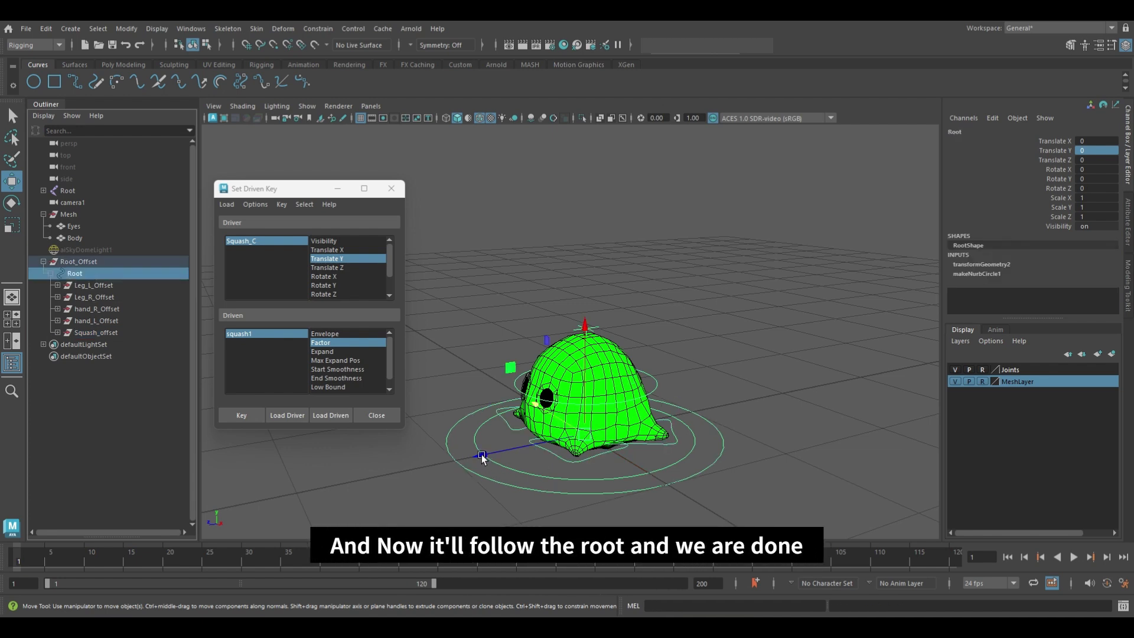
- Slide Root along Z, then raise Squash_C to confirm the blob still stretches under Root
drag(490, 462, 620, 426)
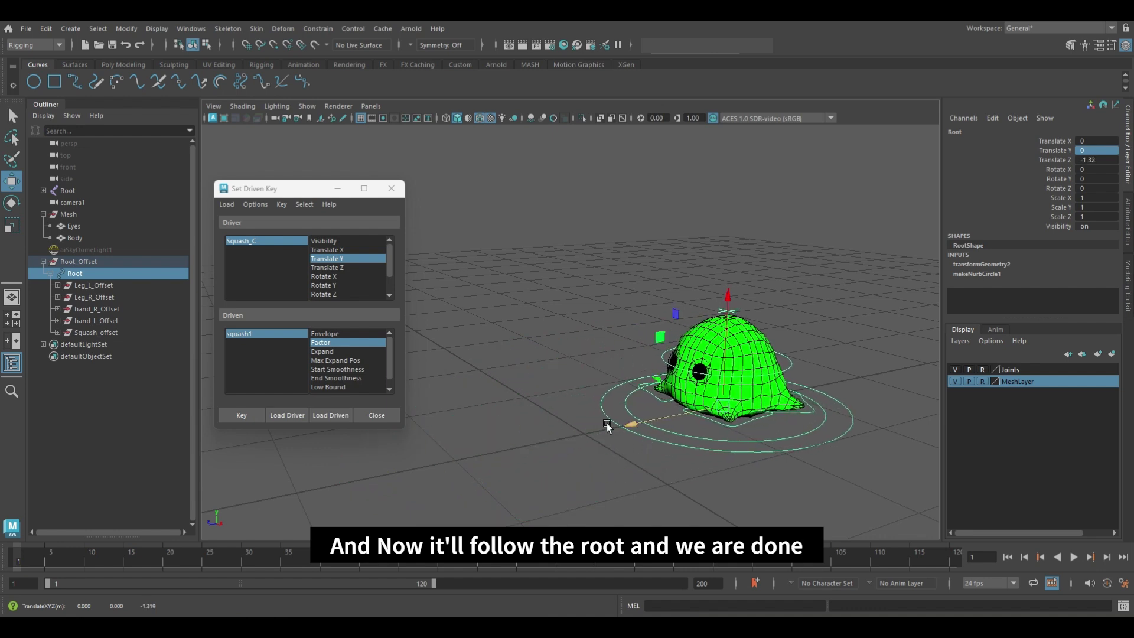
click(58, 332)
click(95, 345)
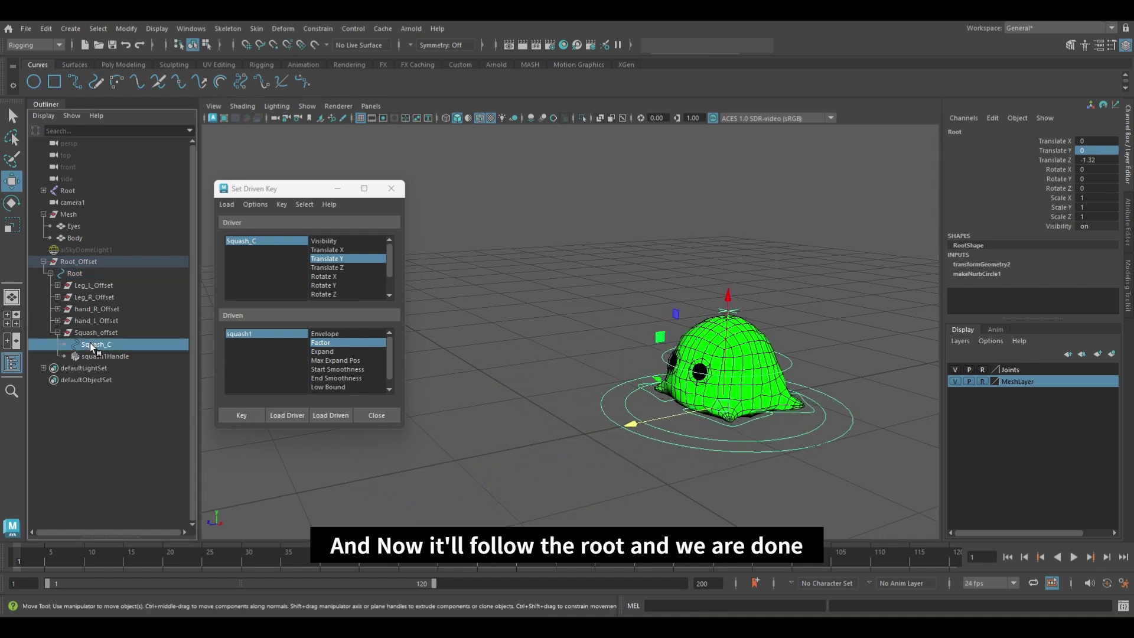
drag(730, 299, 649, 278)
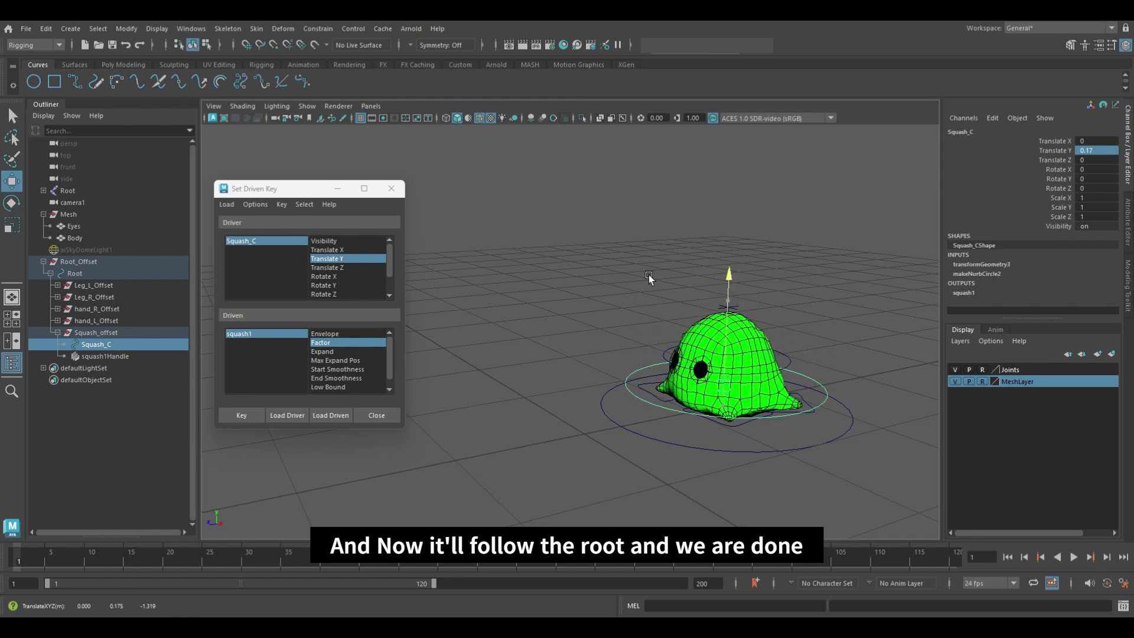
click(98, 269)
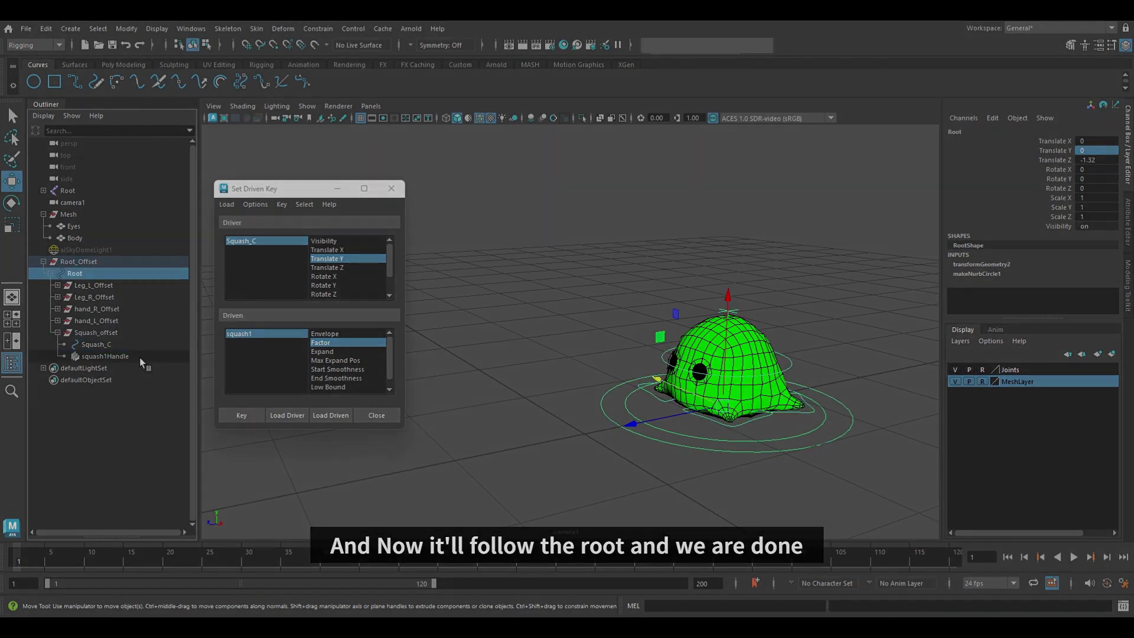